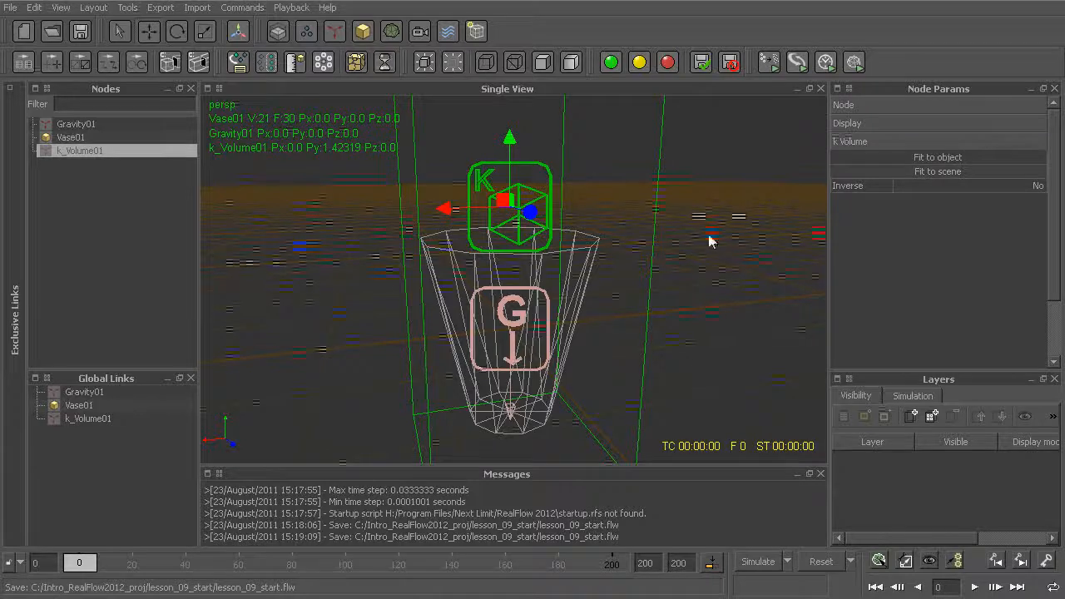
Step: Hide the k_Volume01 and Gravity01 nodes in the viewport so only the vase is displayed
mouse_move(706, 336)
left_mouse_down("alt")
mouse_move(712, 300)
mouse_move(688, 326)
mouse_move(720, 344)
left_mouse_up("alt")
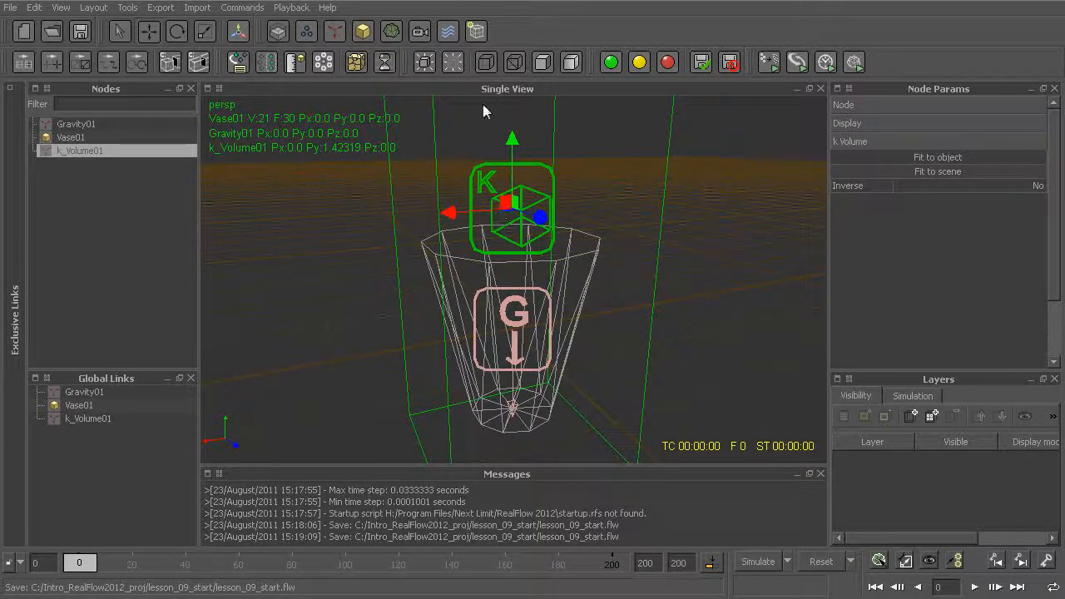
left_click(451, 67)
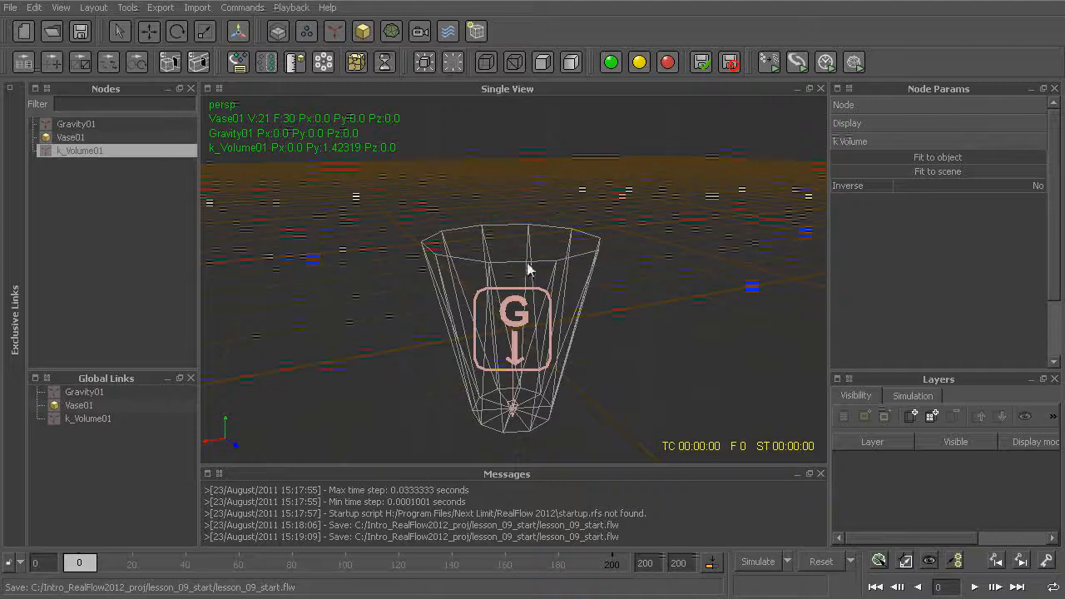
left_click(516, 306)
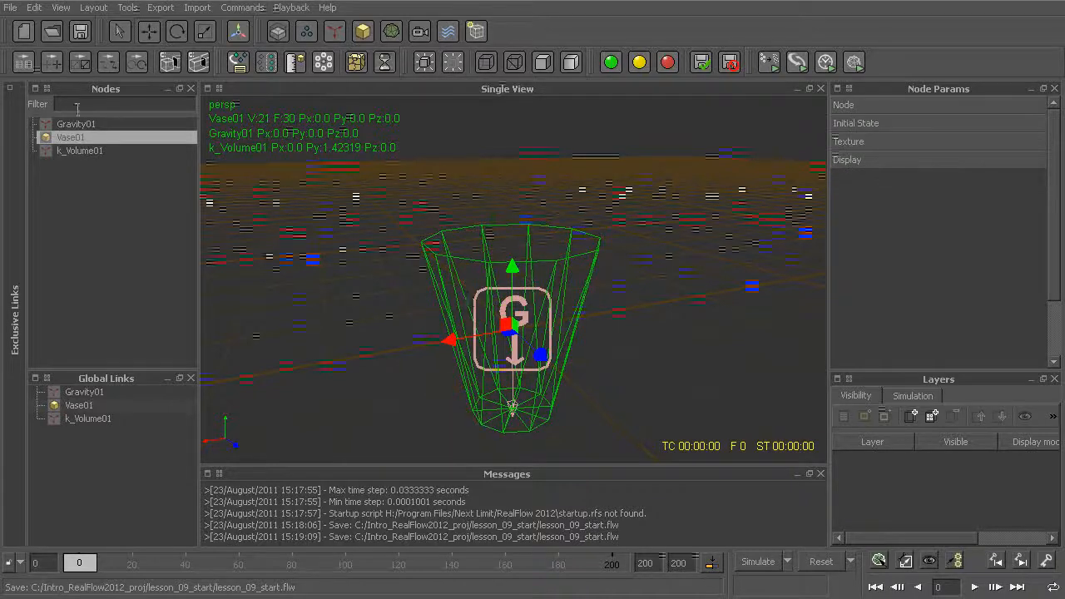
left_click(67, 124)
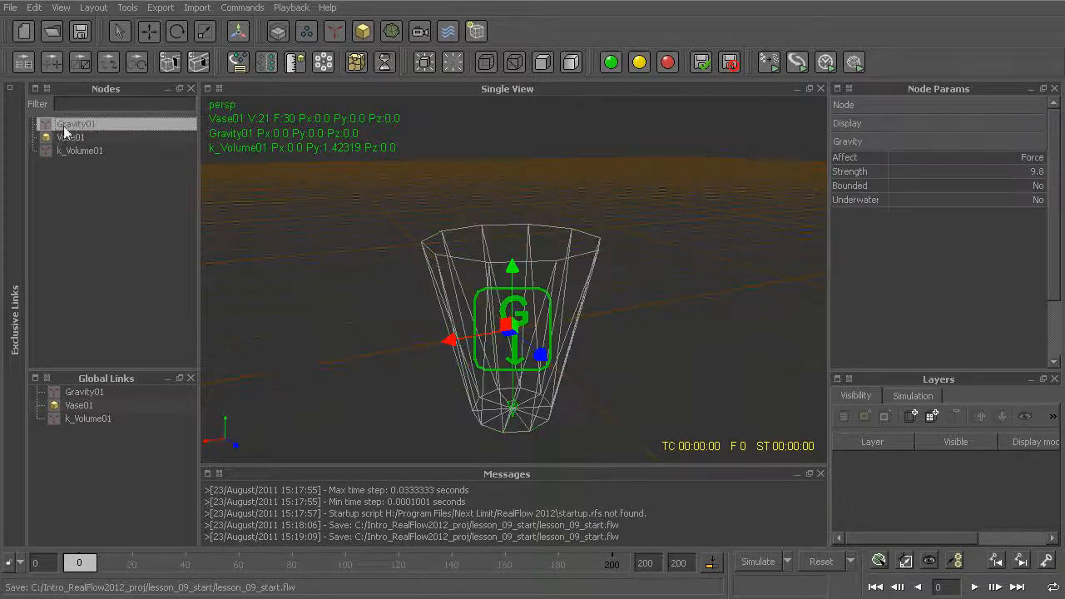
left_click(455, 63)
left_click_drag(623, 328, 581, 272, "alt")
left_click_drag(584, 332, 580, 343, "alt")
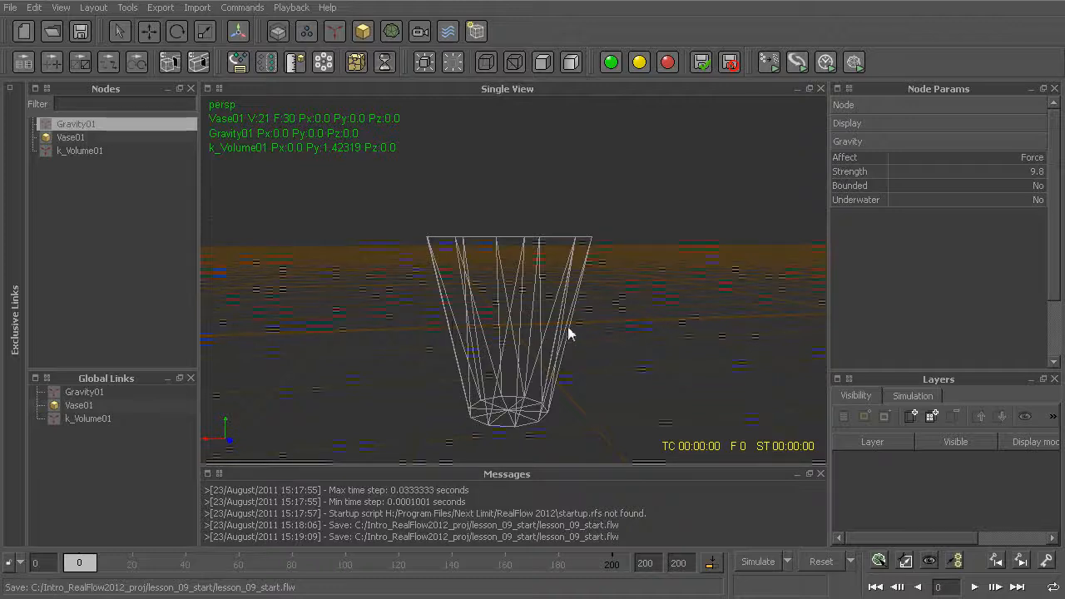
left_click_drag(460, 322, 524, 321, "alt")
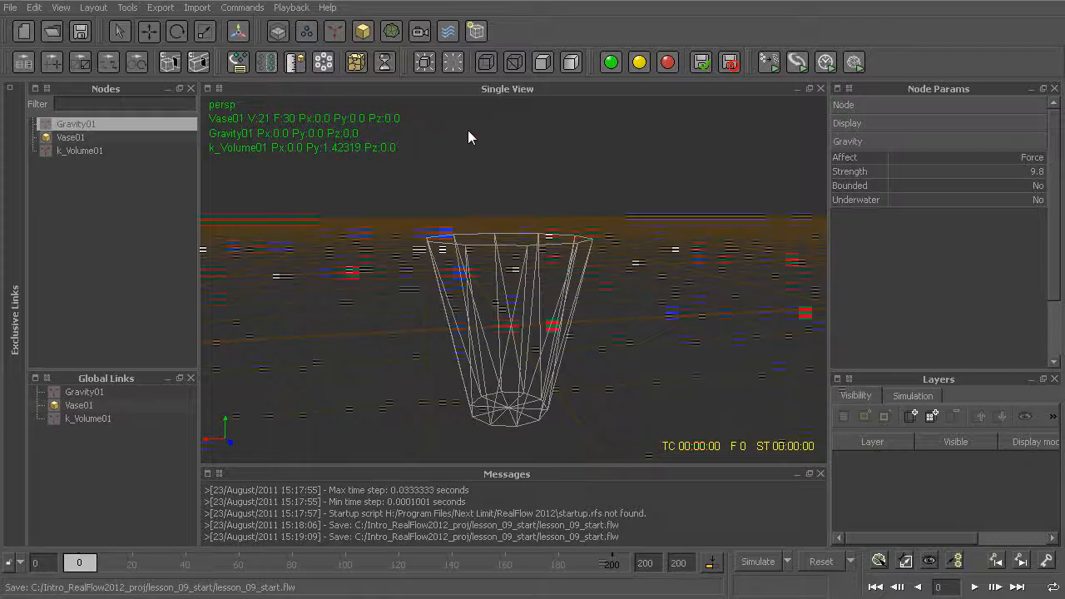
left_click_drag(587, 240, 387, 283, "alt")
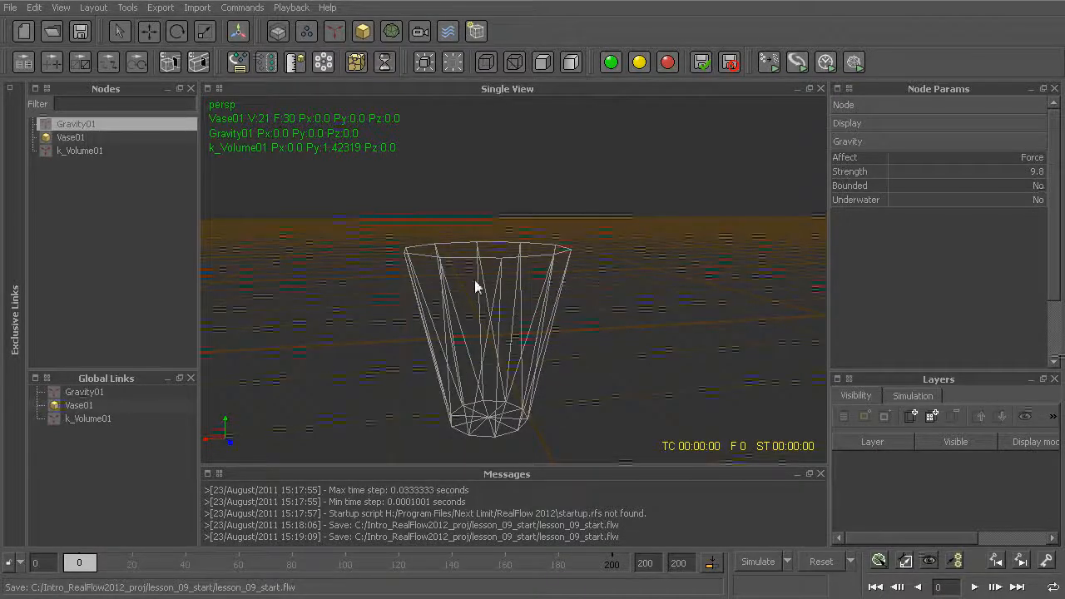
left_click_drag(513, 302, 516, 288, "alt")
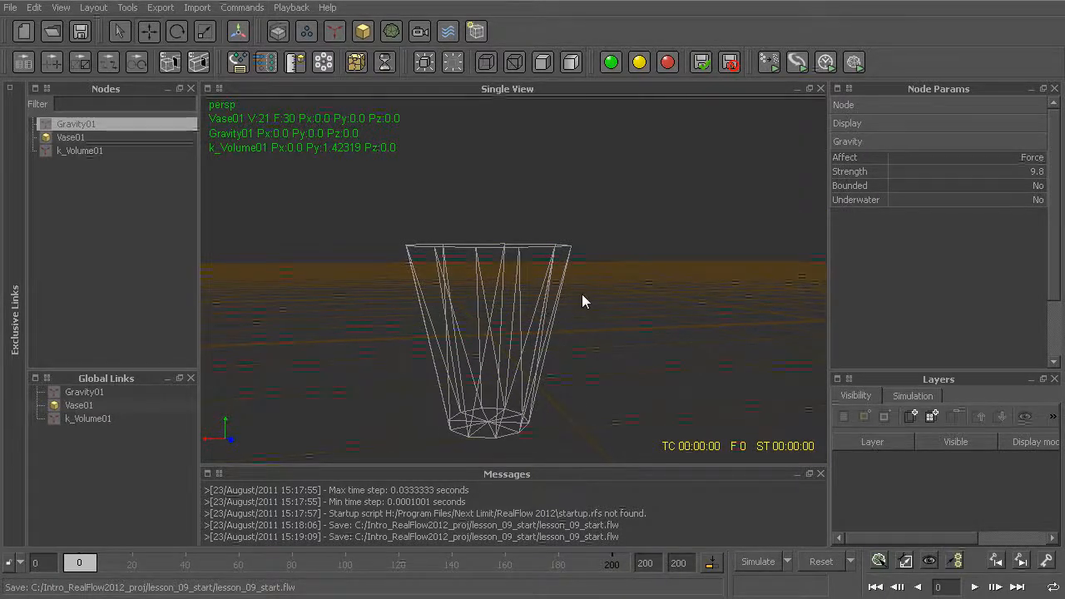
left_click_drag(561, 299, 517, 358, "alt")
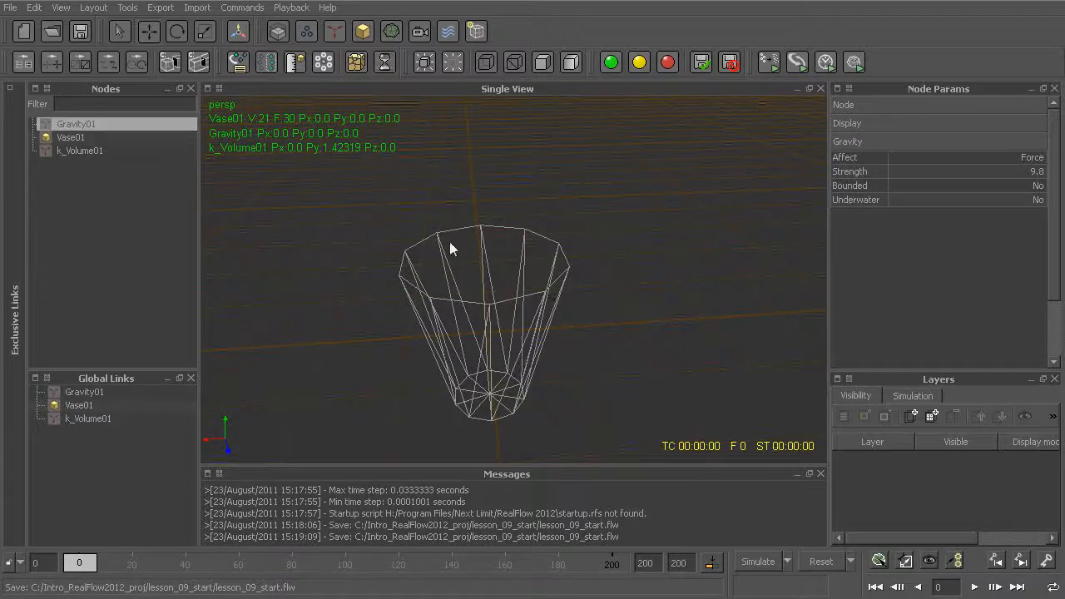
Step: Add a circle emitter and raise it above the vase opening to a Y position of about 1.66
left_click(306, 31)
left_click(376, 53)
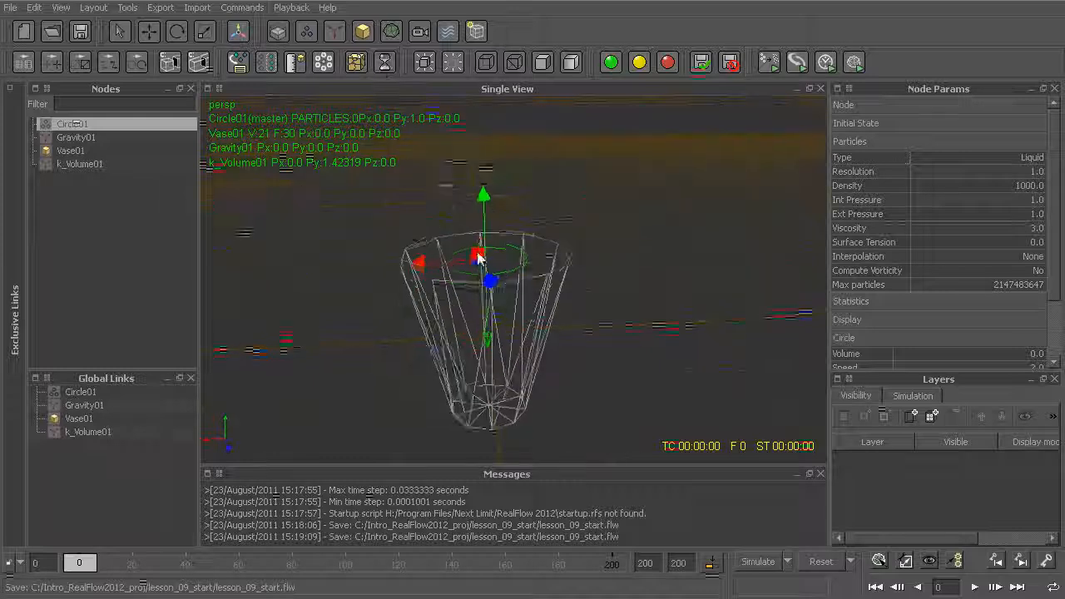
left_click_drag(481, 240, 484, 185)
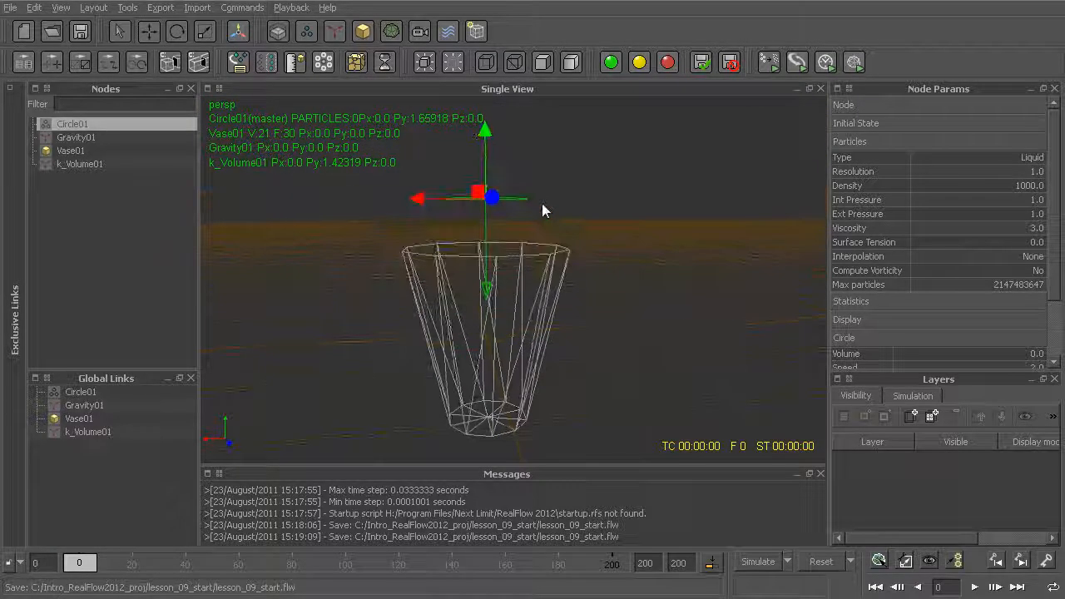
Step: Simulate the liquid pouring into the vase and stop the simulation at frame 48
key("ctrl+a")
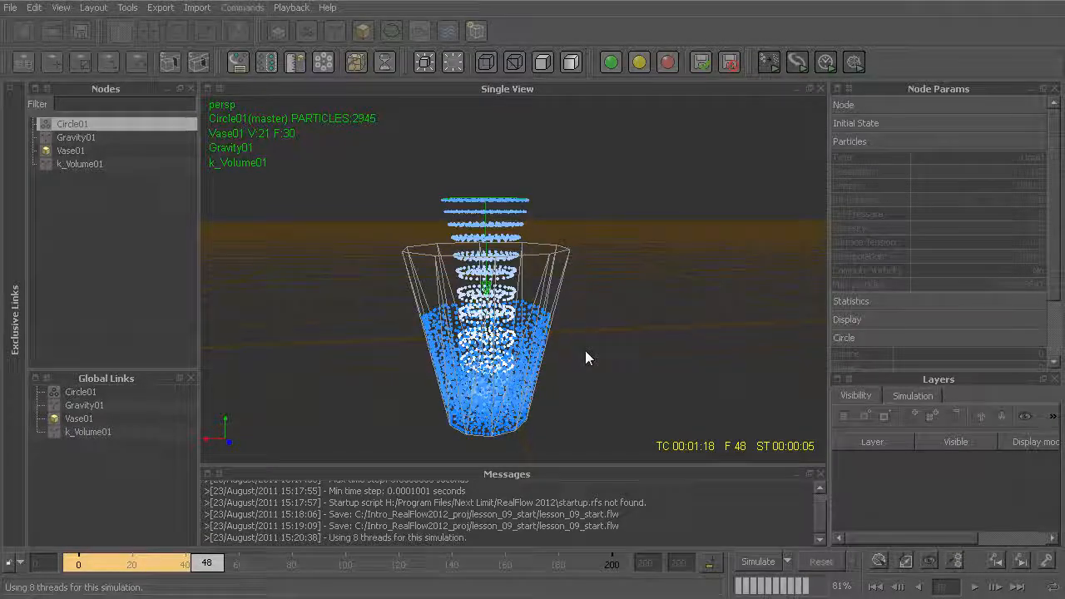
key("ctrl+a")
left_click_drag(585, 350, 560, 386, "alt")
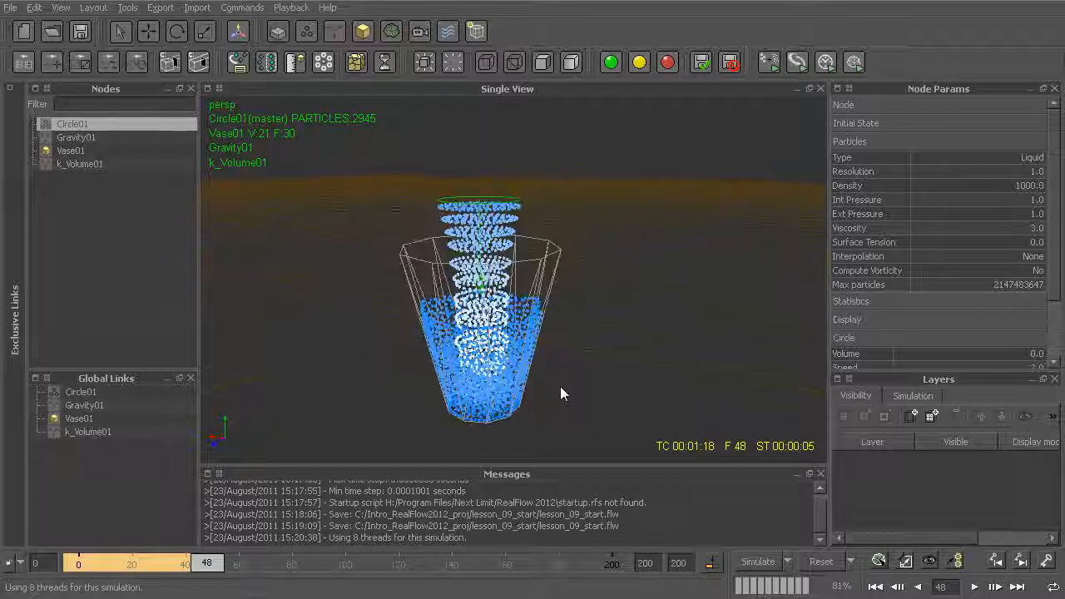
Step: Set the circle emitter's Speed to 0 and continue the simulation to frame 121 to let the liquid settle
scroll(1034, 249, "down", 3)
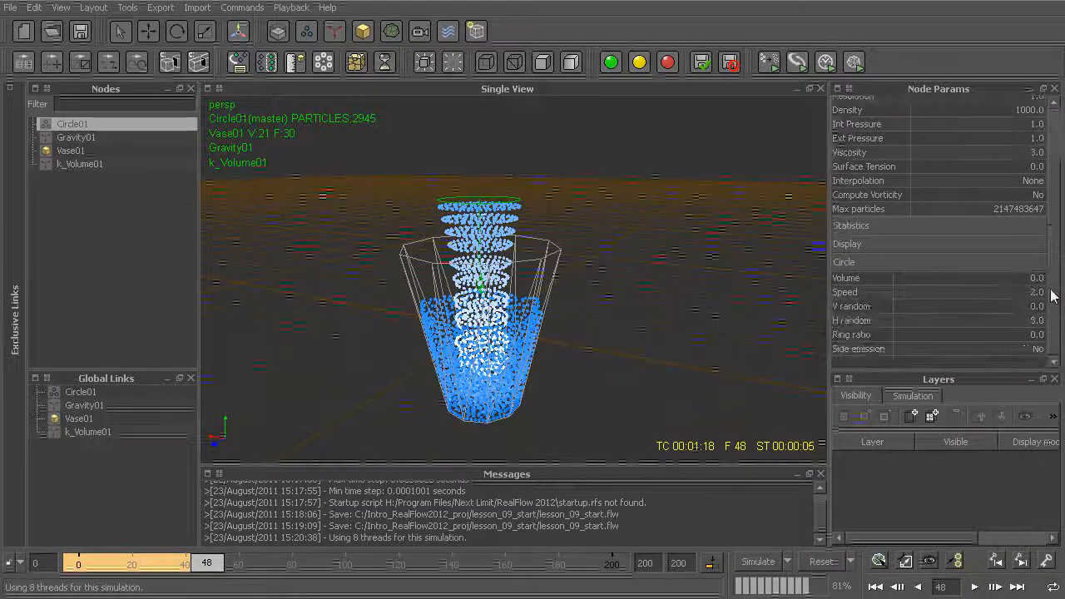
double_click(1007, 295)
type("0")
key("Return")
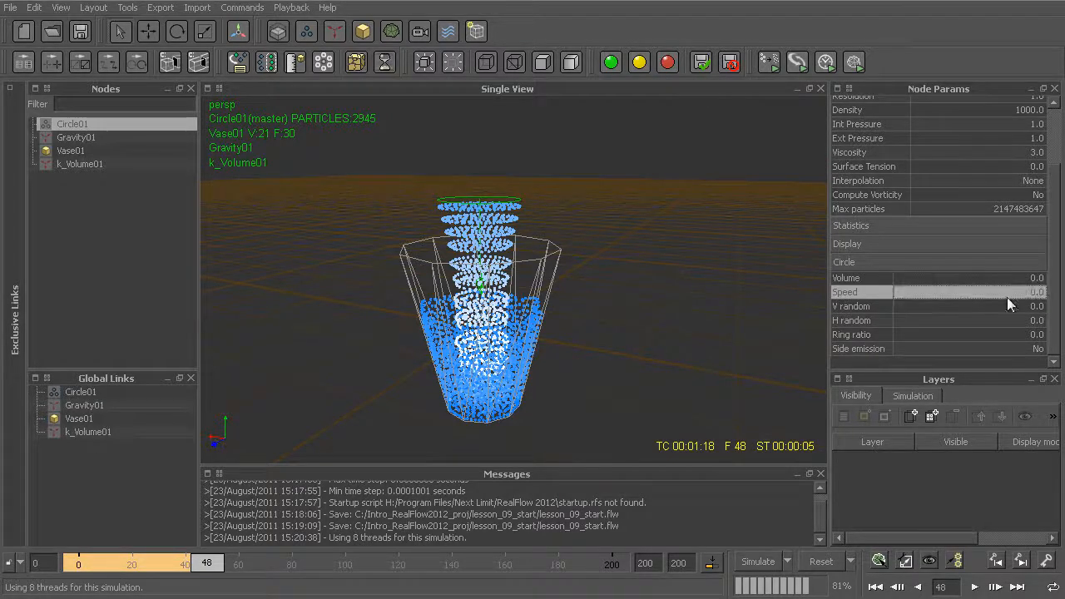
key("ctrl+a")
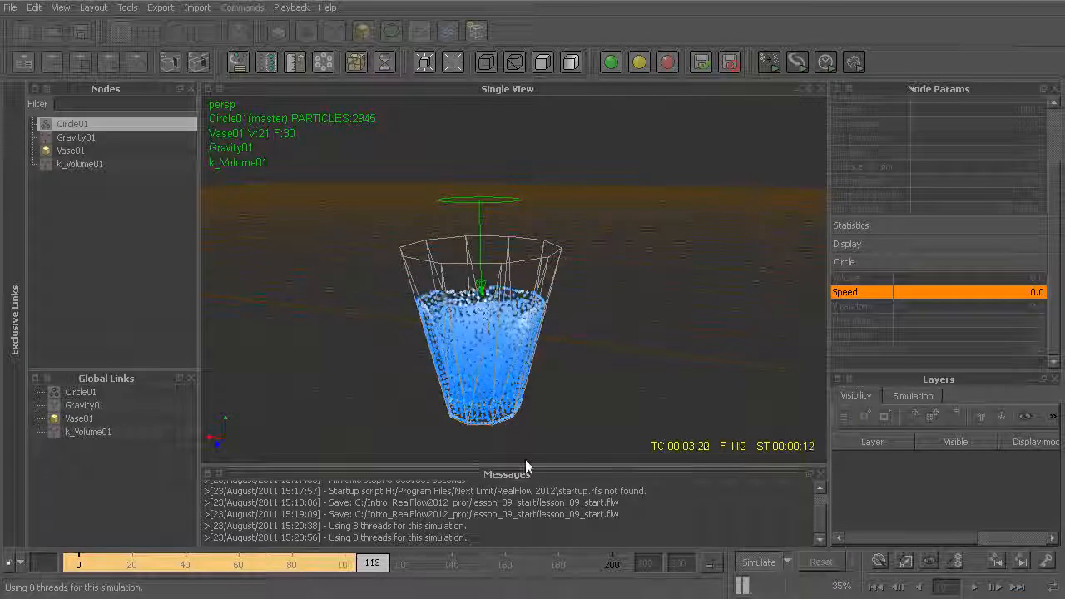
key("Escape")
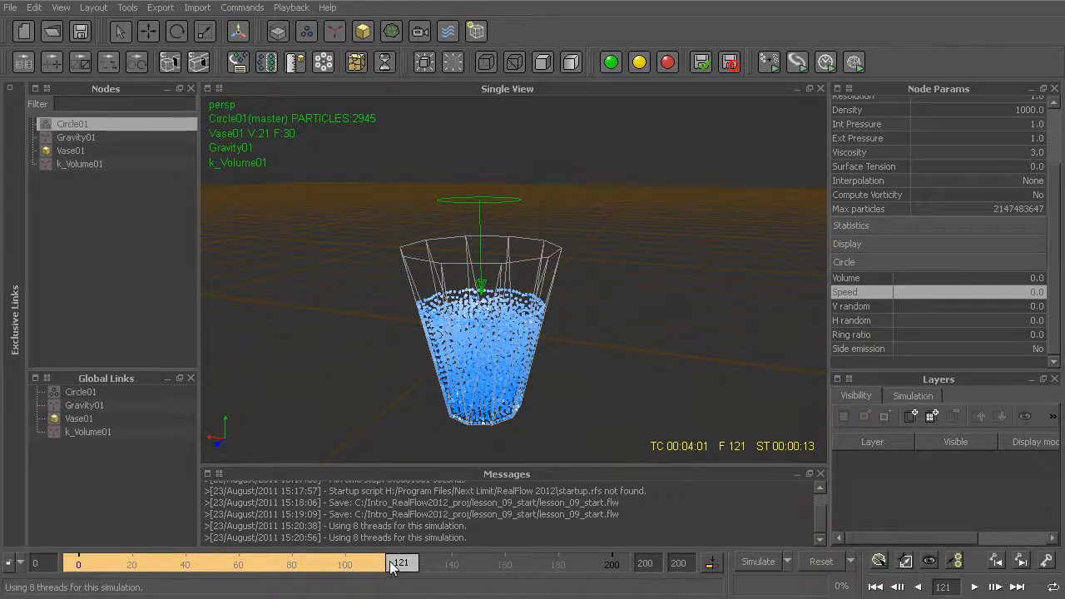
Step: Reset the simulation data and set the circle emitter's Speed to 2.0
left_click_drag(510, 360, 521, 351, "alt")
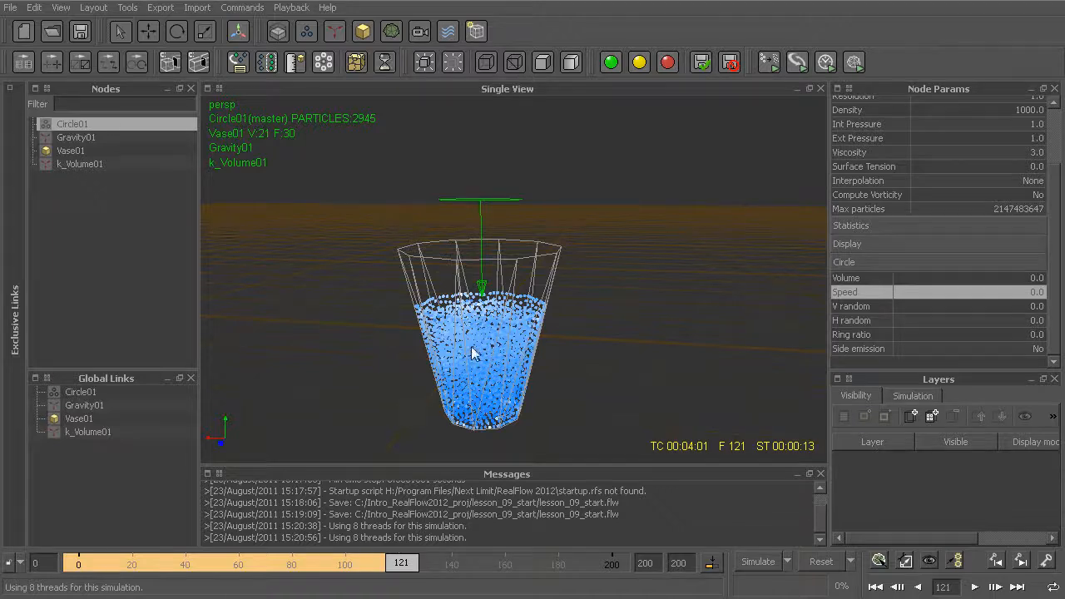
key("ctrl+shift+r")
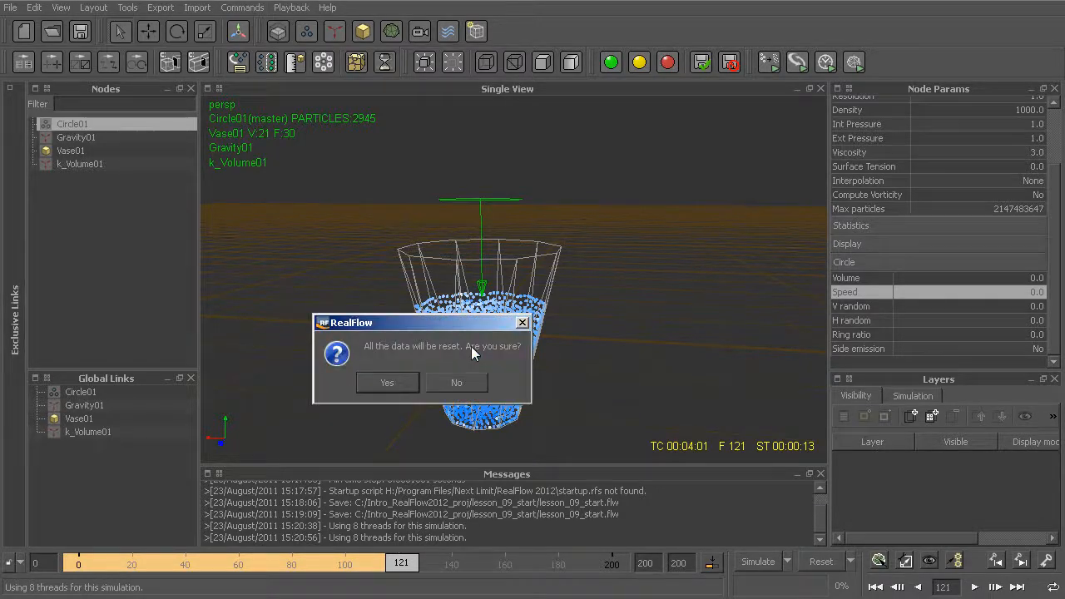
key("Return")
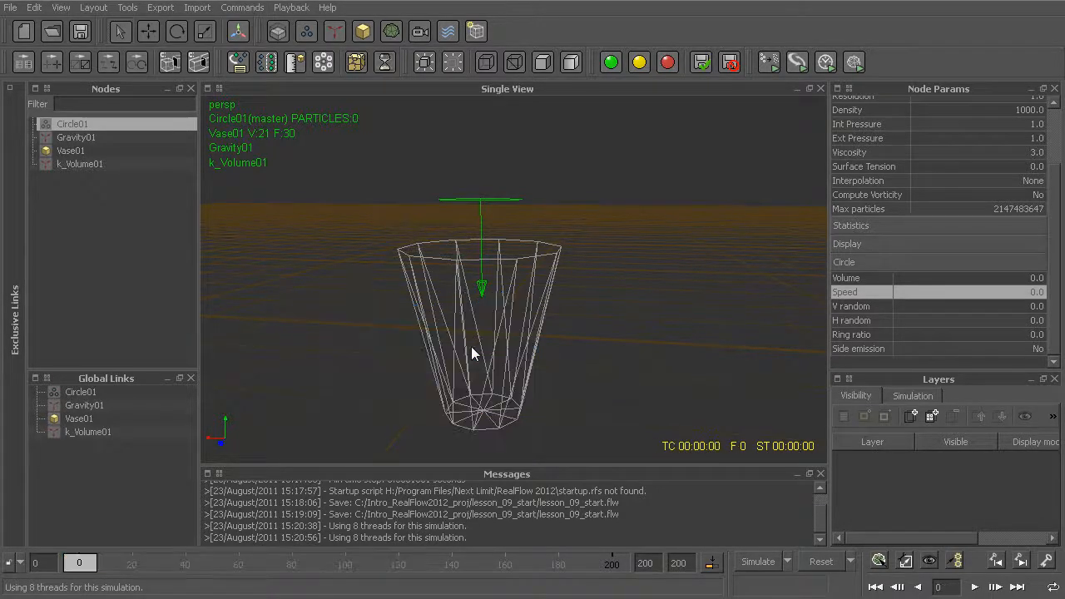
double_click(989, 290)
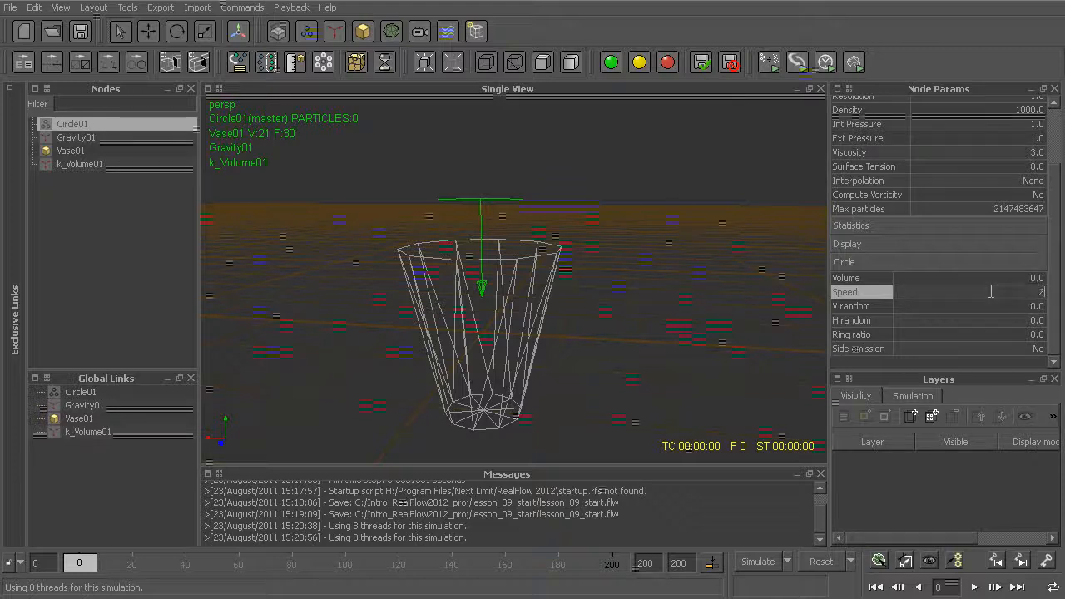
left_click(610, 291)
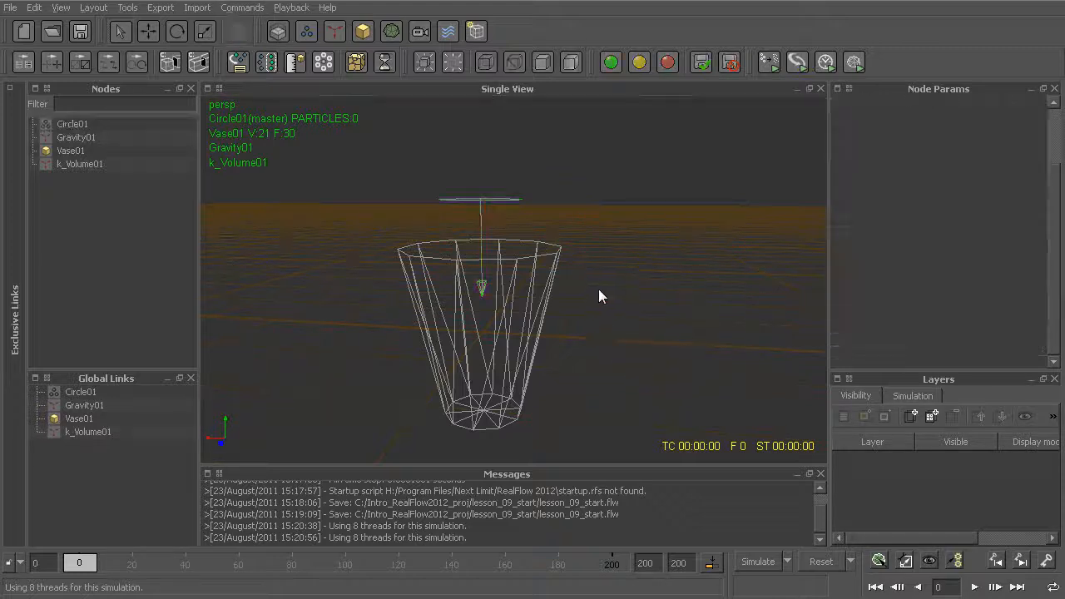
left_click(478, 198)
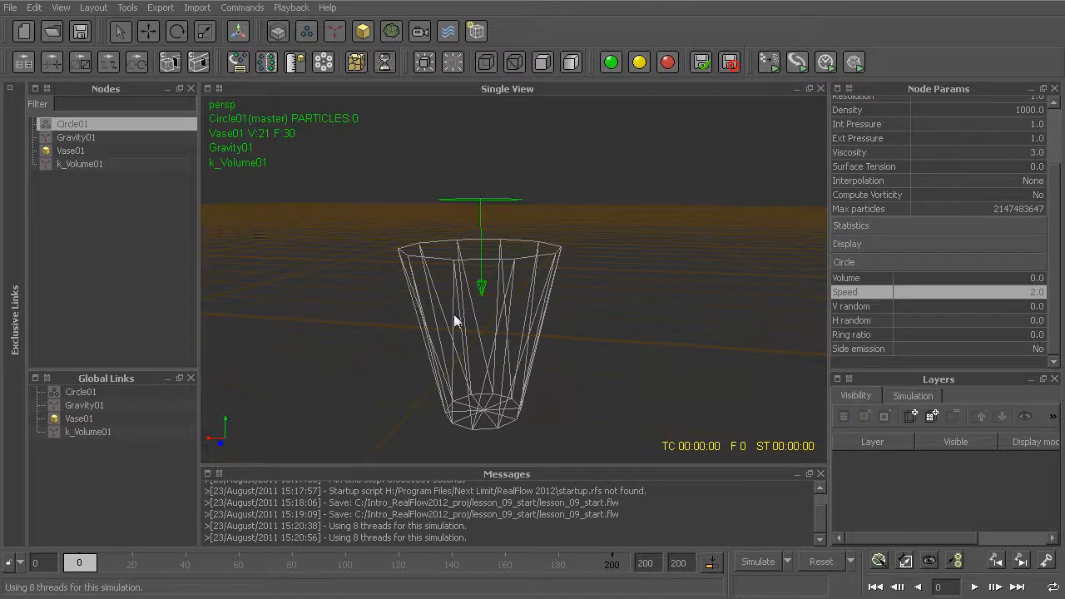
Step: Simulate the emitter filling the vase without advancing the timeline from frame 0, stopping once the vase is mostly full
left_click_drag(506, 311, 505, 328, "alt")
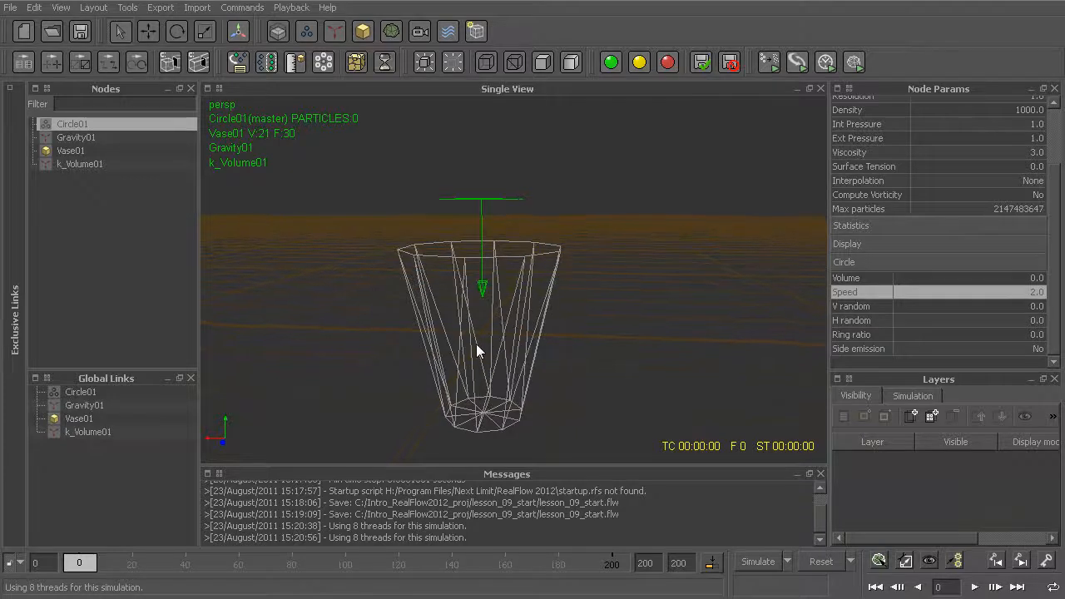
key("ctrl+a")
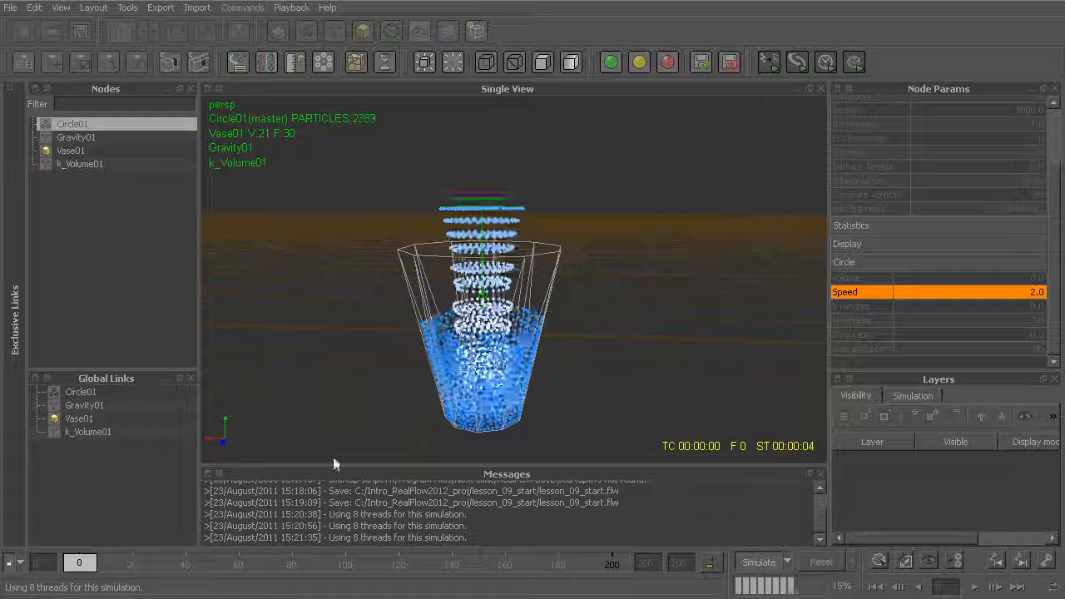
key("Escape")
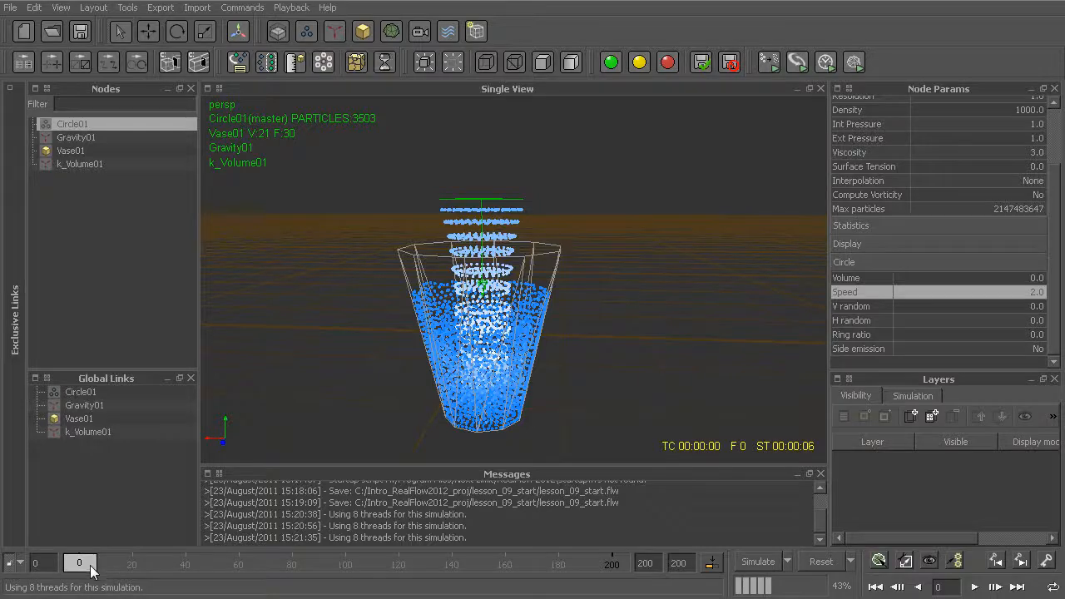
Step: Set the circle emitter's Speed to 0 and continue simulating at frame 0 until the liquid in the vase settles
double_click(995, 297)
type("0")
key("Return")
key("ctrl+a")
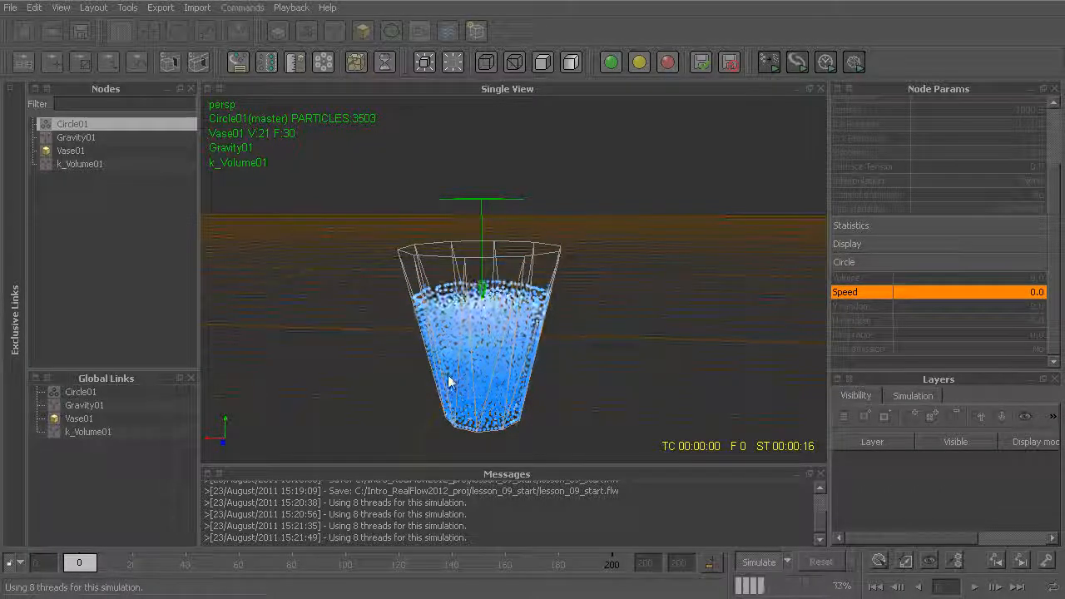
mouse_move(454, 377)
left_mouse_down("alt")
mouse_move(459, 355)
mouse_move(449, 382)
left_mouse_up("alt")
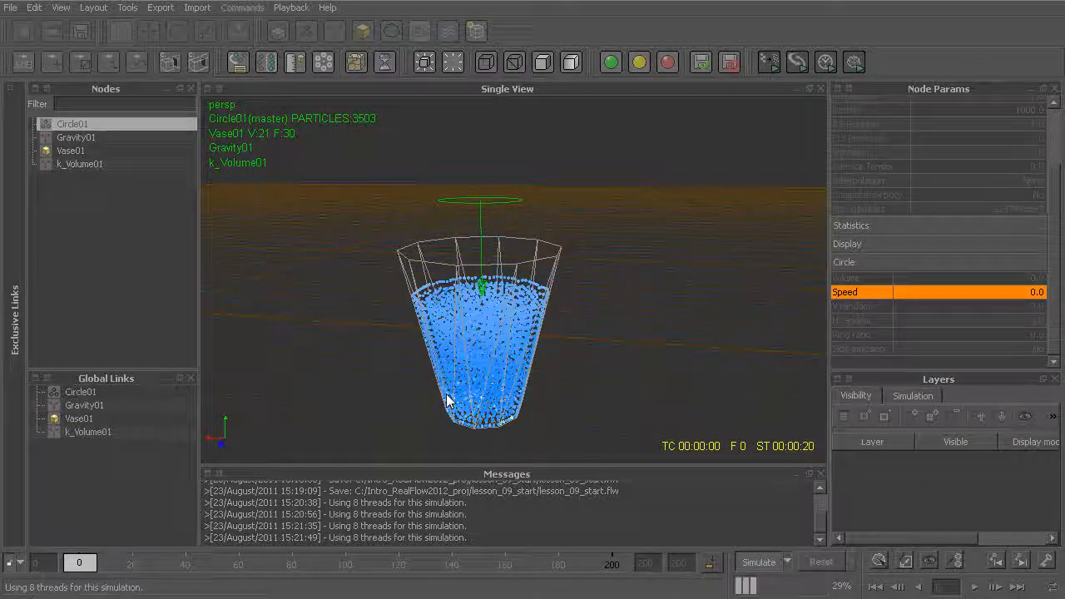
mouse_move(539, 397)
left_mouse_down("alt")
mouse_move(572, 327)
mouse_move(553, 388)
left_mouse_up("alt")
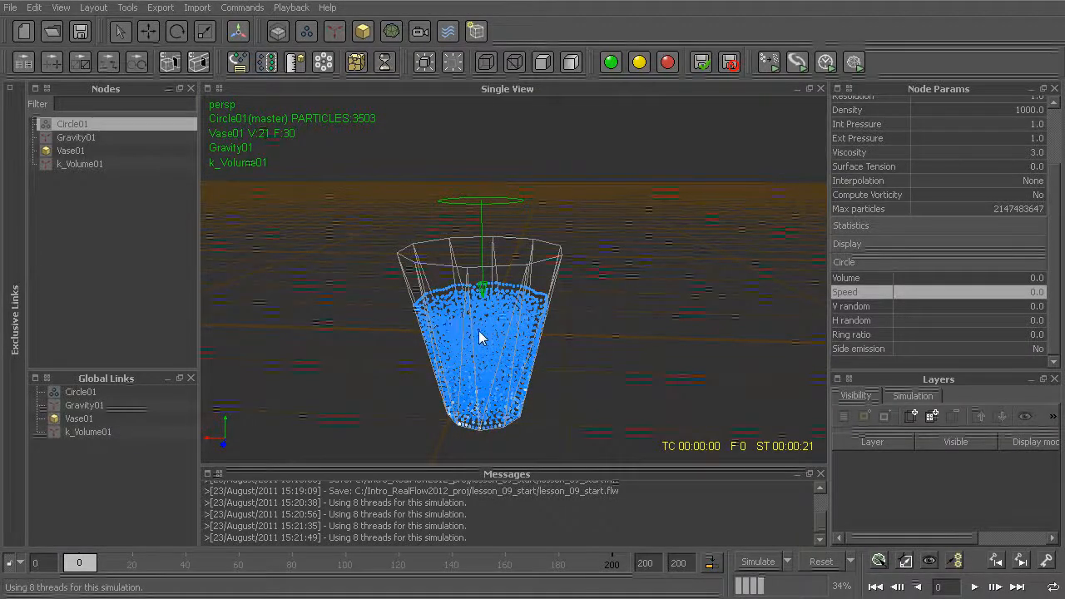
mouse_move(381, 342)
left_mouse_down("alt")
mouse_move(542, 375)
mouse_move(532, 385)
left_mouse_up("alt")
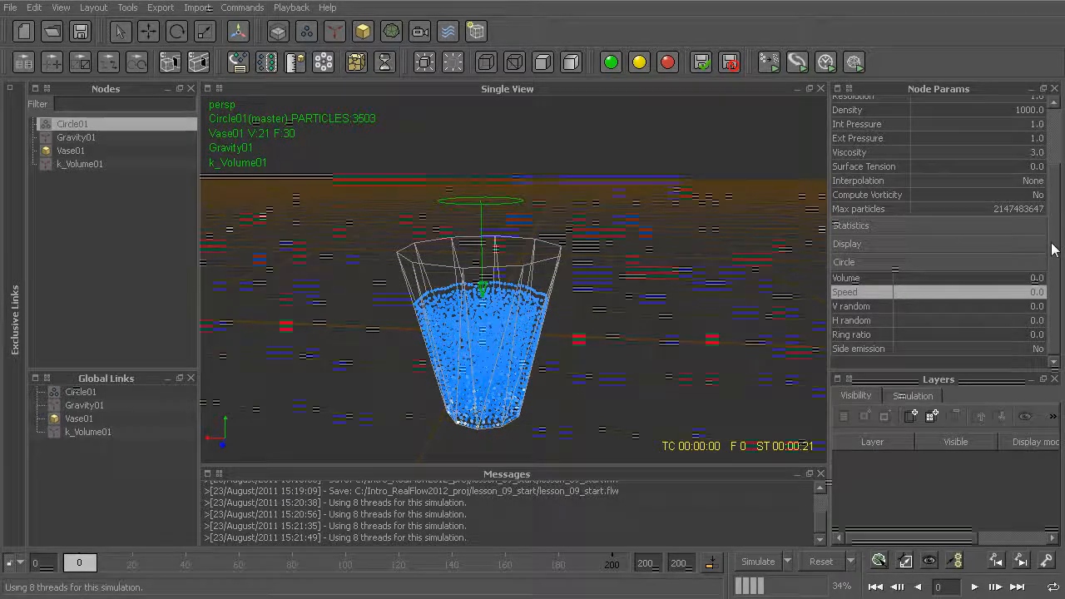
Step: Make the settled liquid the circle emitter's initial state with Use Initial State set to Yes, and reset the simulation
scroll(1050, 245, "up", 3)
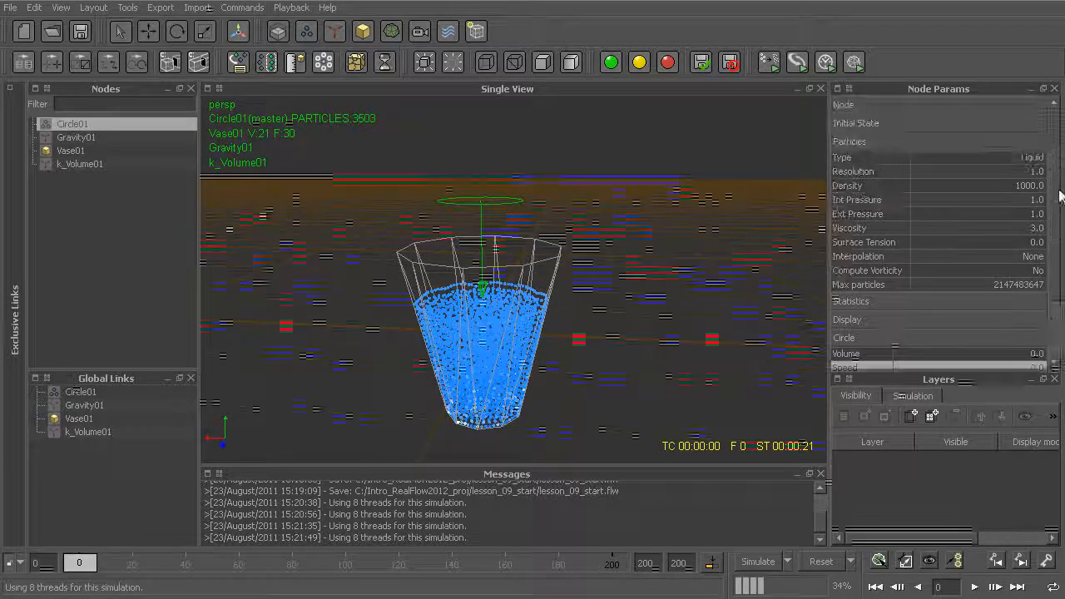
left_click(892, 124)
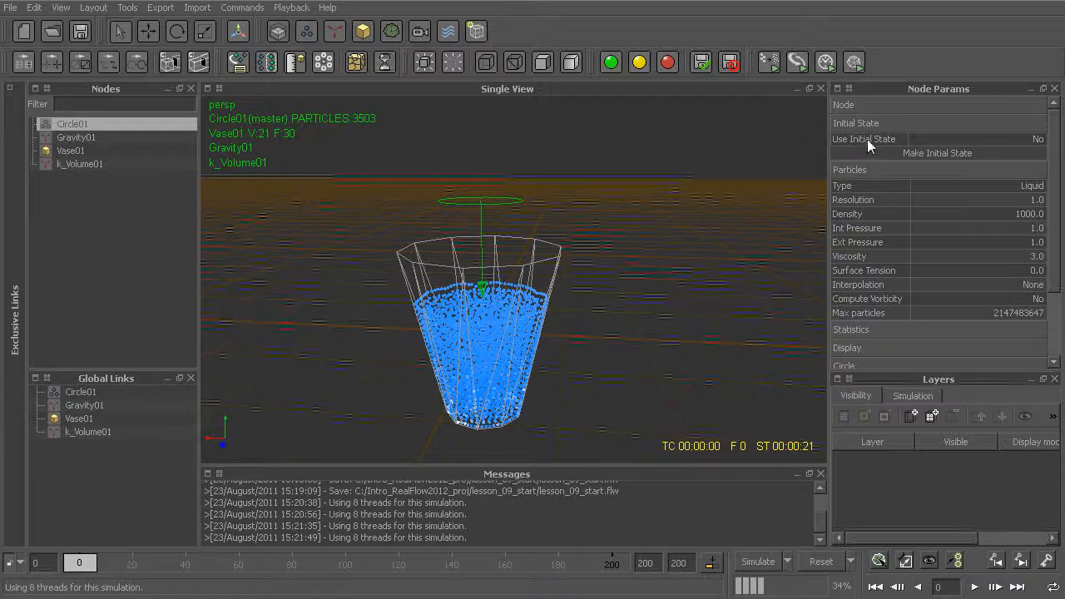
left_click(1024, 140)
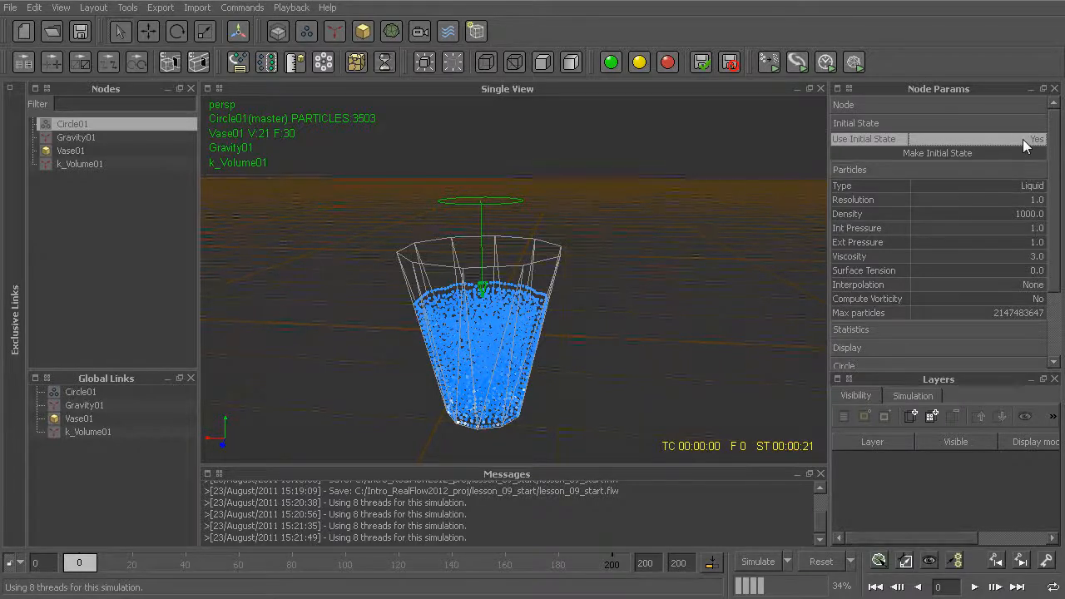
left_click(932, 153)
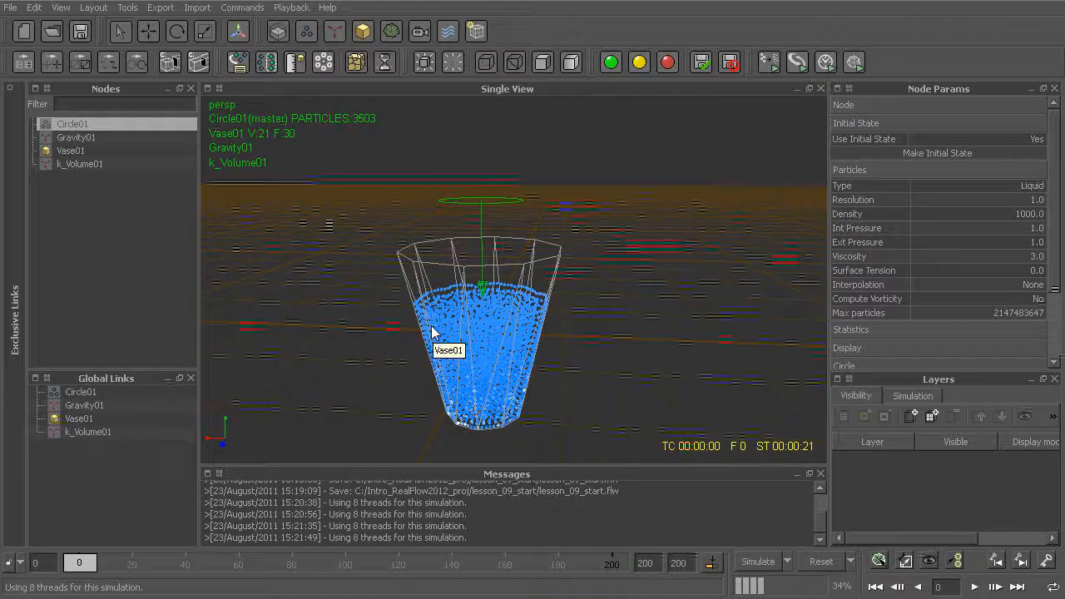
key("ctrl+Page_Up")
key("Return")
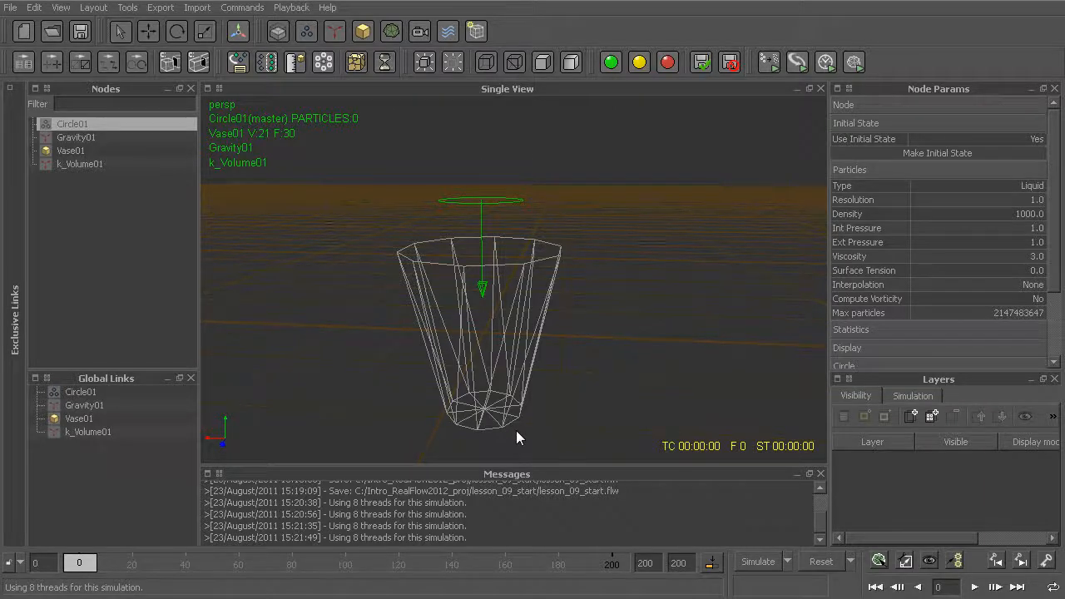
Step: Enable Reset To Initial State and reset the simulation, then select the stored liquid in the vase to check it
left_click(851, 562)
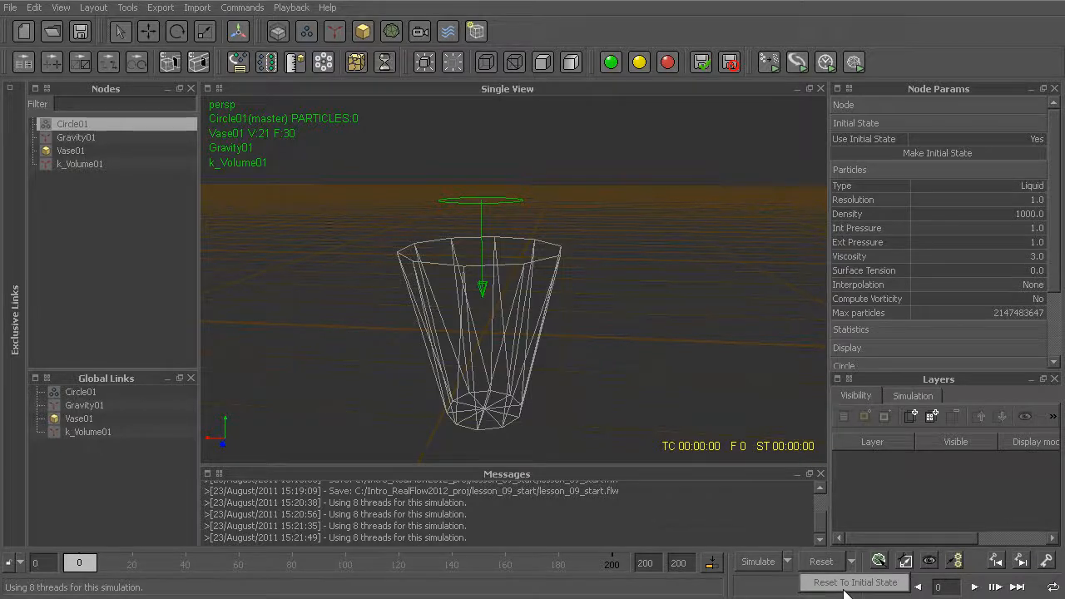
left_click(836, 585)
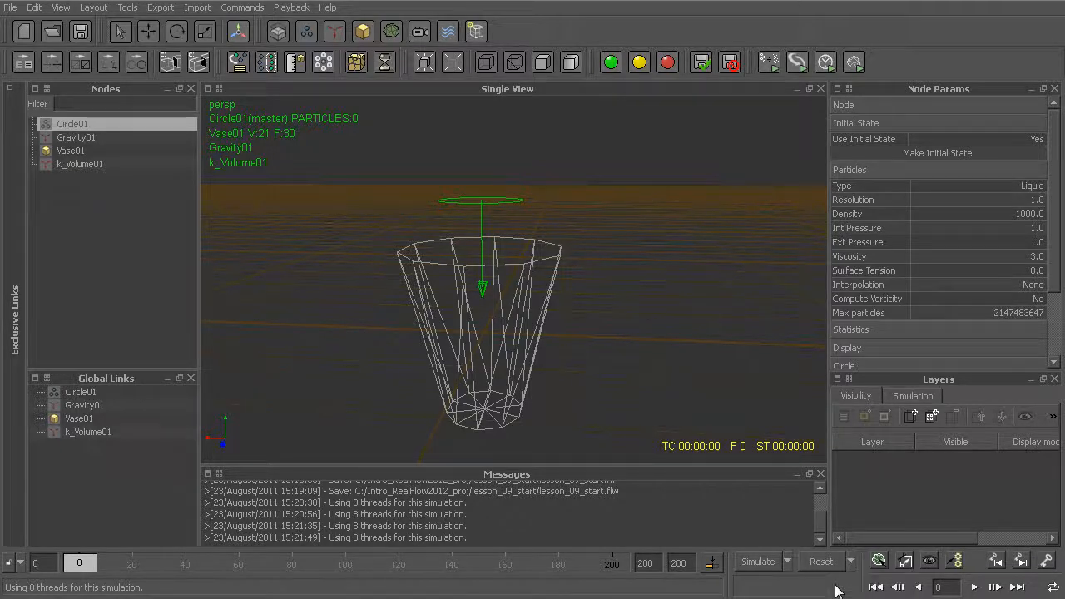
left_click(851, 561)
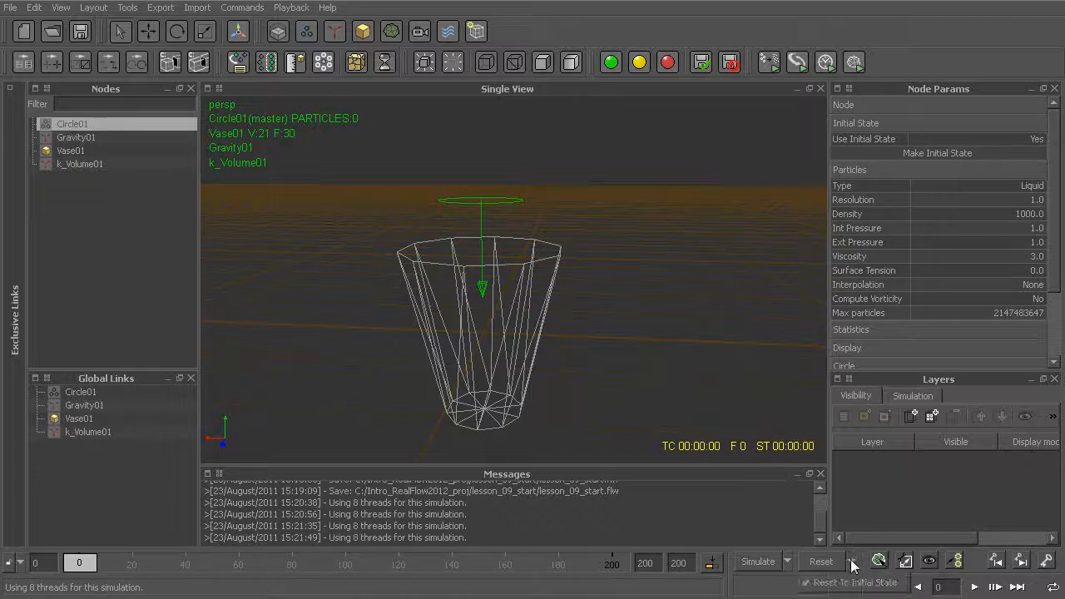
left_click(655, 370)
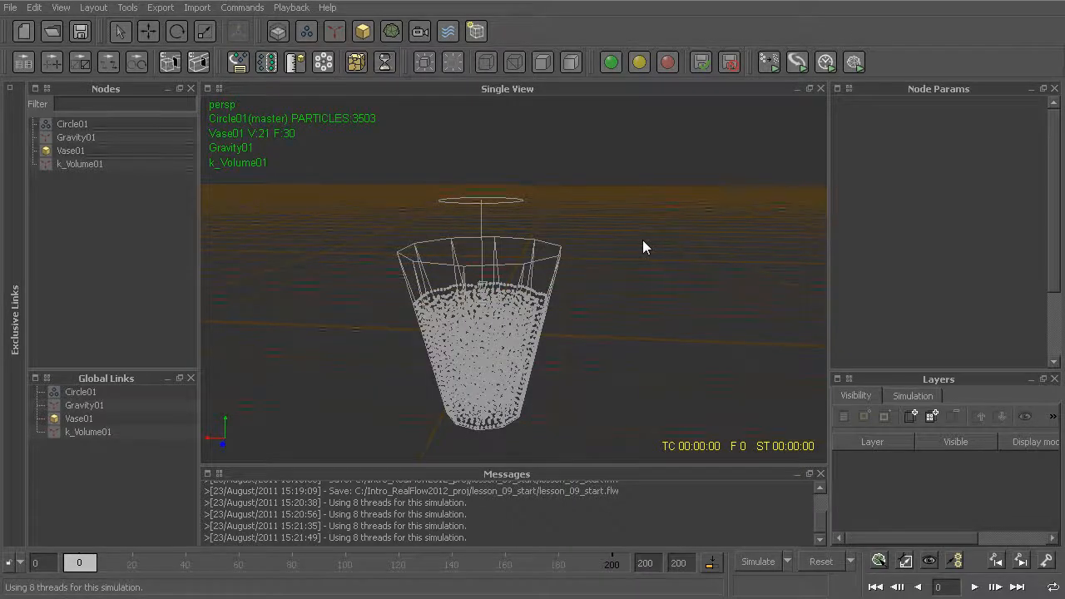
left_click(502, 317)
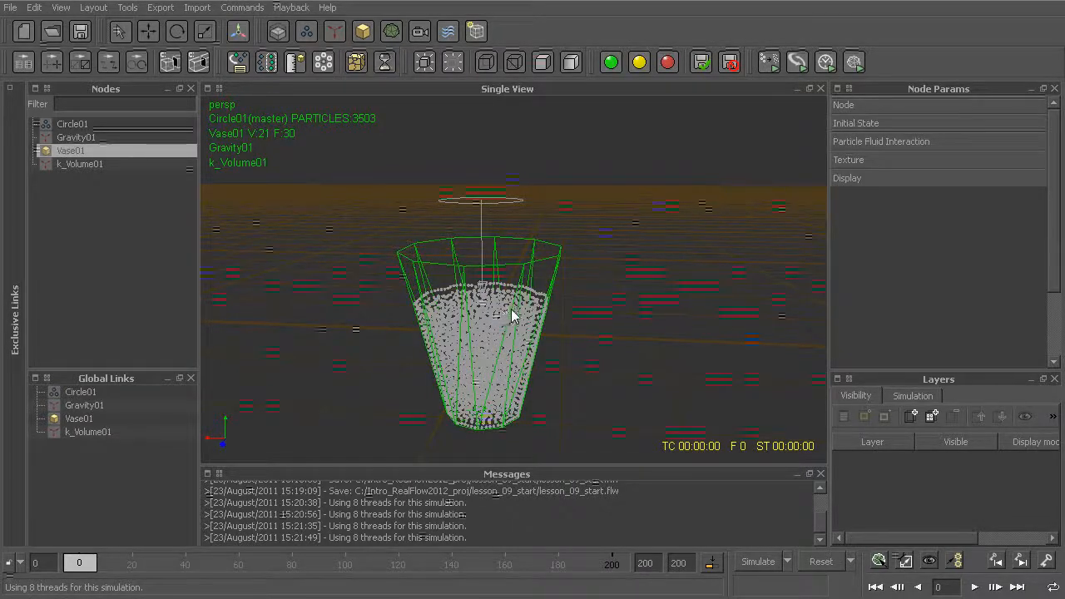
left_click(531, 309)
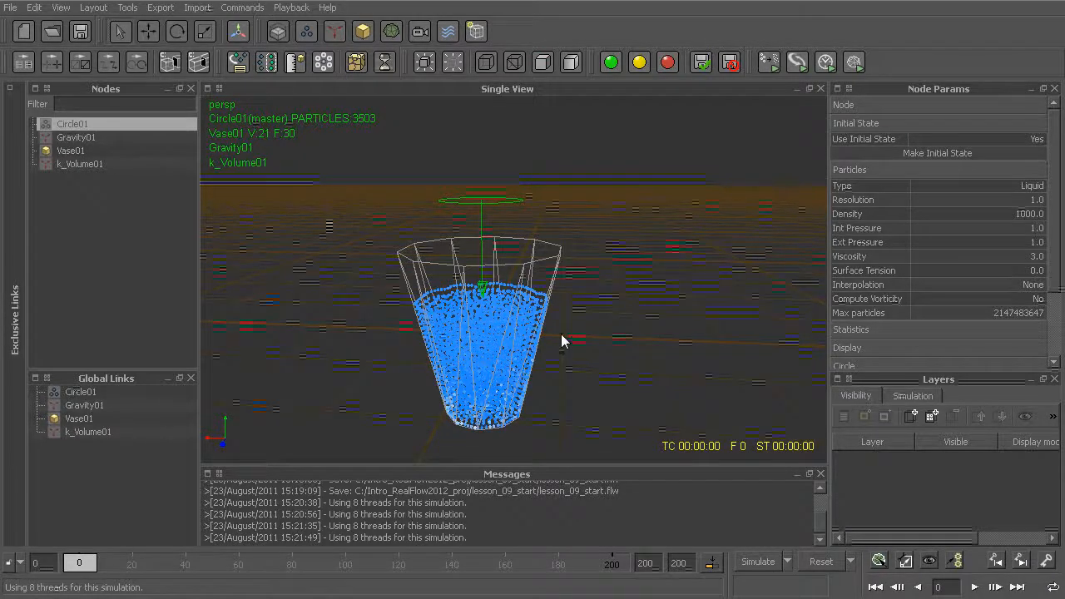
Step: Add a second circle emitter, raise it above the vase to about 2.6 in Y, and shift it sideways along X
left_click(306, 32)
left_click(360, 42)
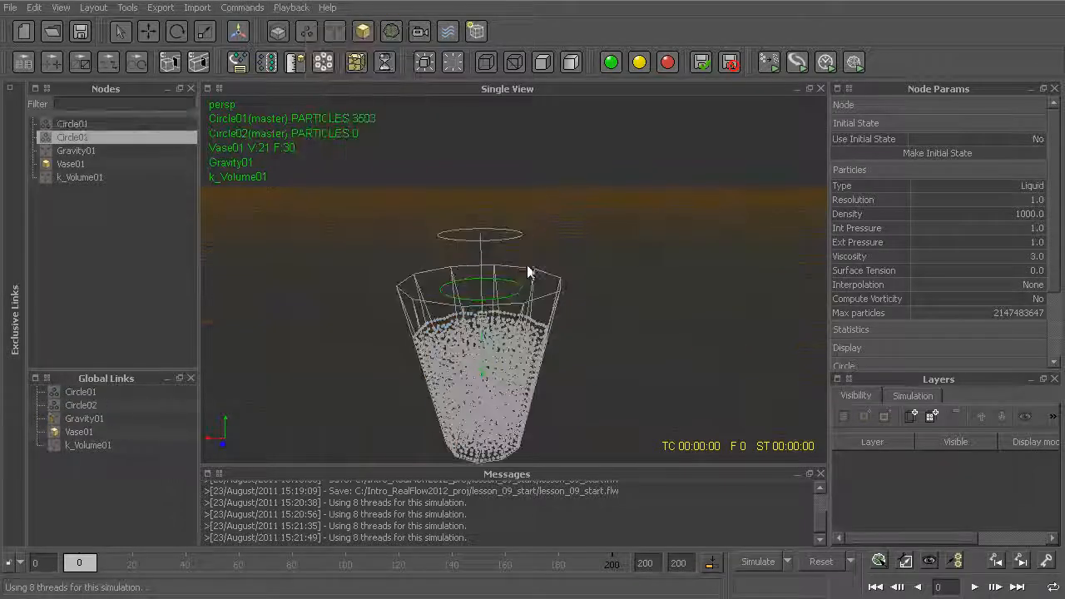
left_click_drag(480, 237, 487, 83)
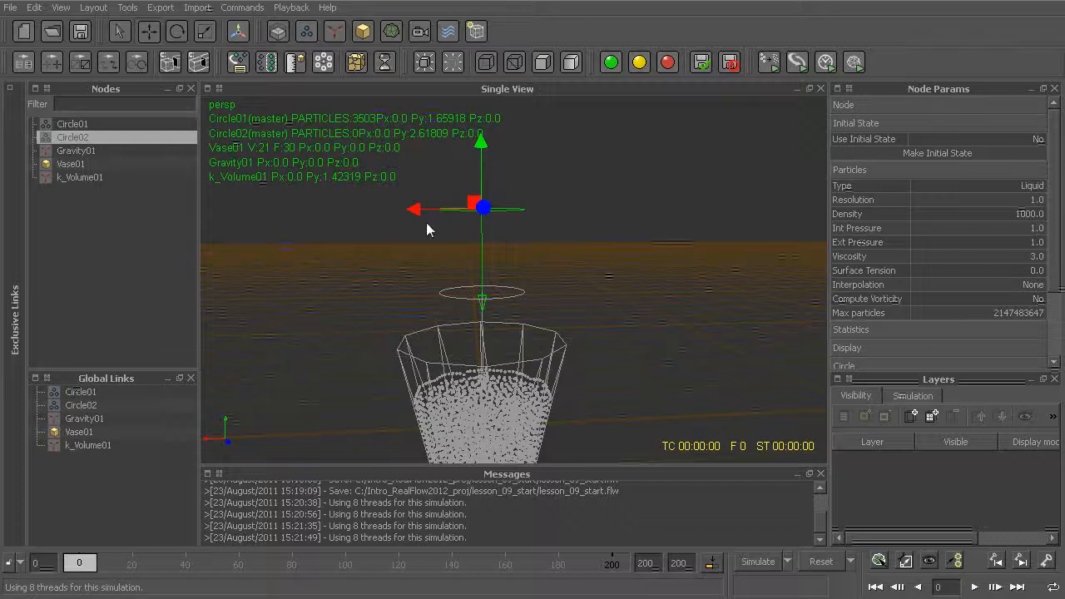
left_click_drag(416, 208, 346, 209)
Step: Rotate the second circle emitter about -30° around Z so it points into the vase, and deselect it
key("e")
left_click_drag(463, 166, 437, 142)
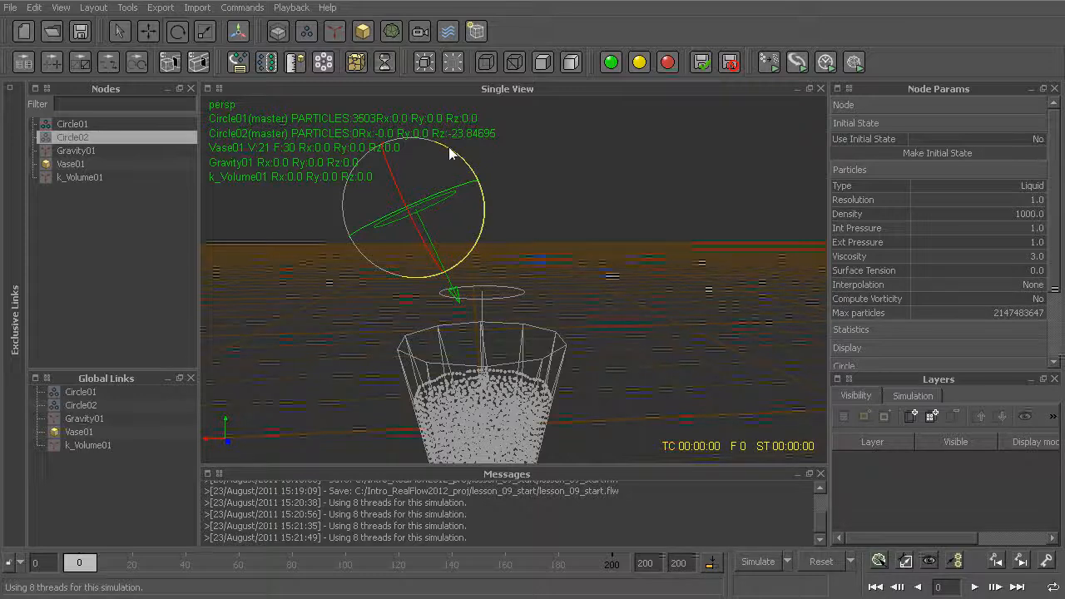
left_click_drag(443, 146, 526, 230)
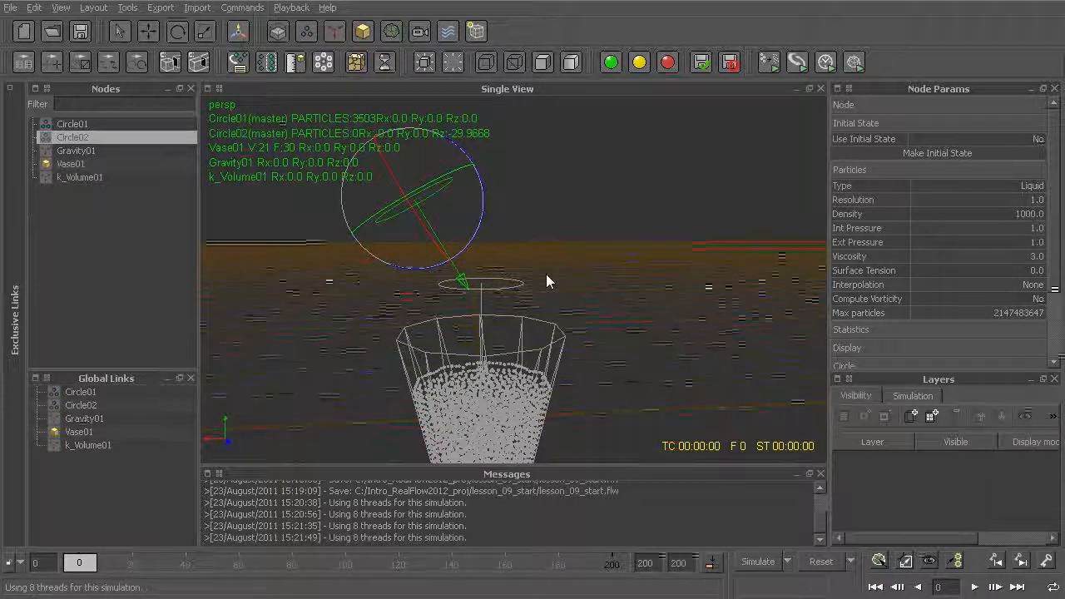
left_click(527, 244)
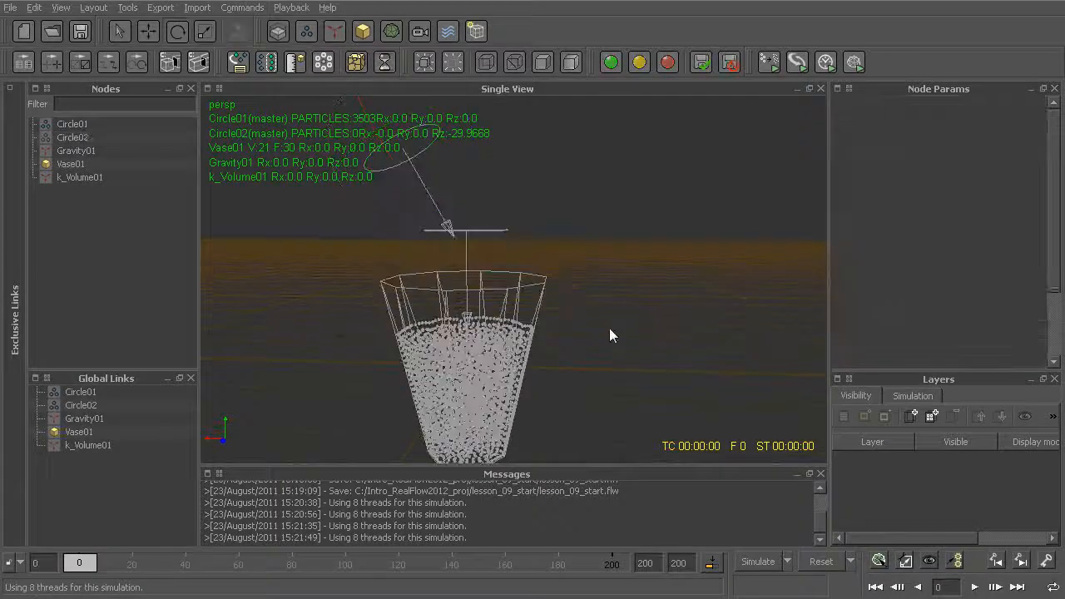
Step: Simulate the second emitter pouring into the prefilled vase, stop at about frame 39, and reset the scene to its initial state
key("ctrl+a")
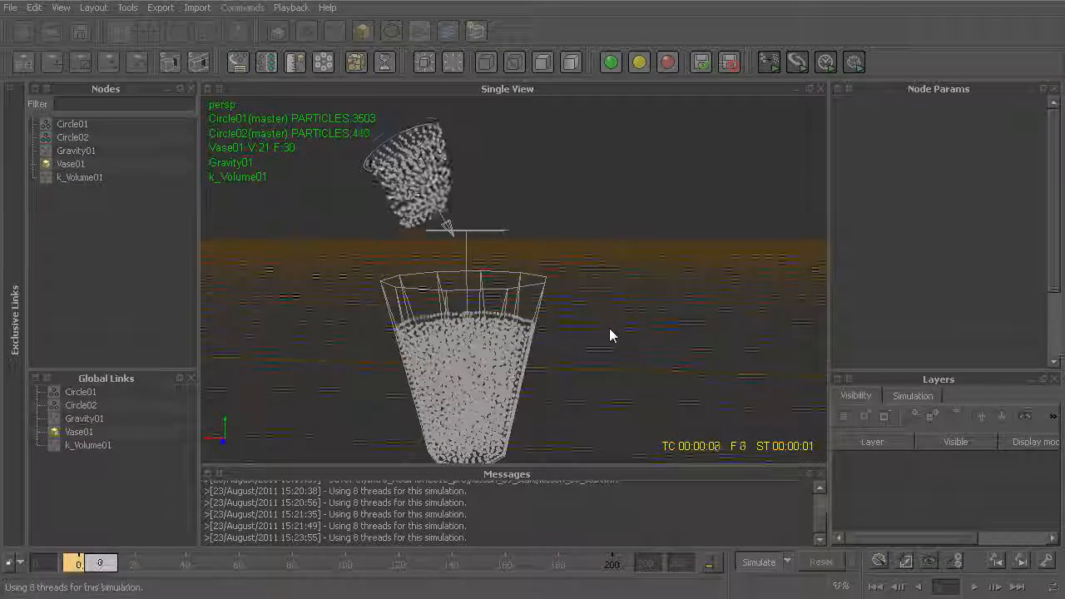
left_click(475, 209)
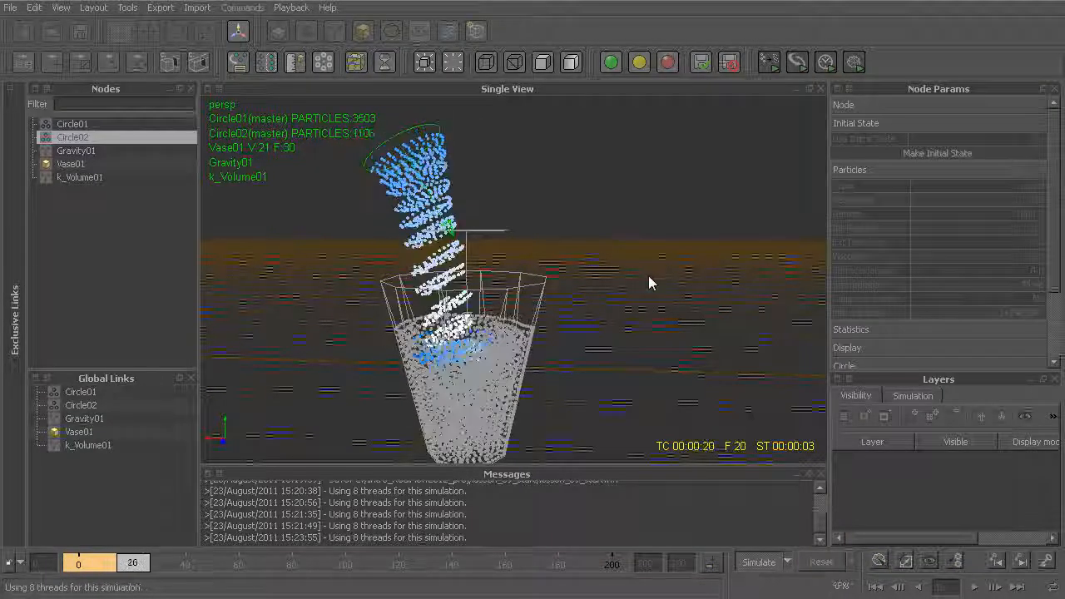
left_click(522, 331)
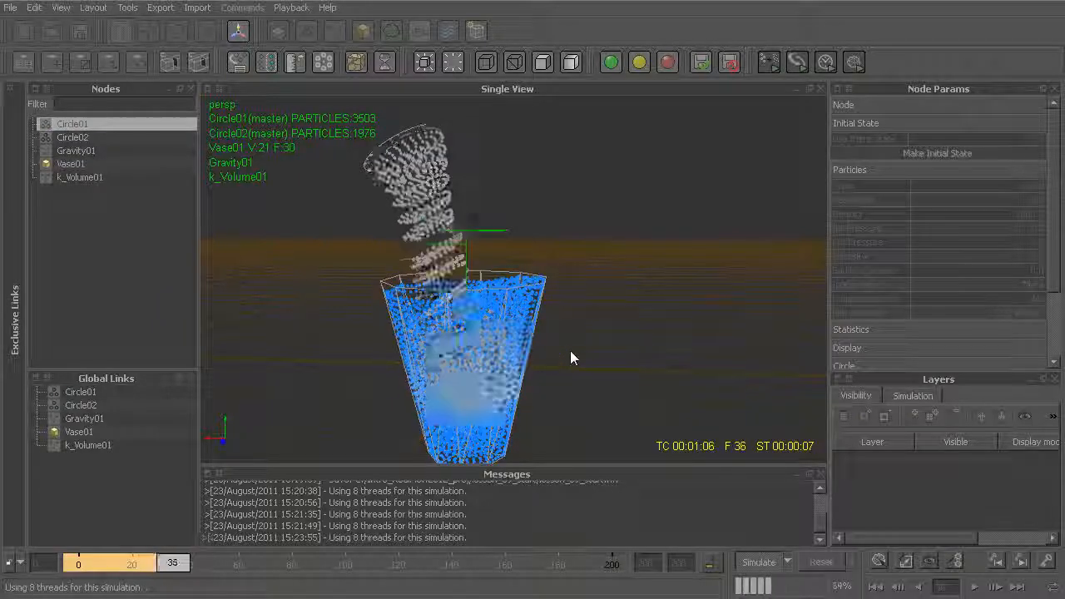
key("Escape")
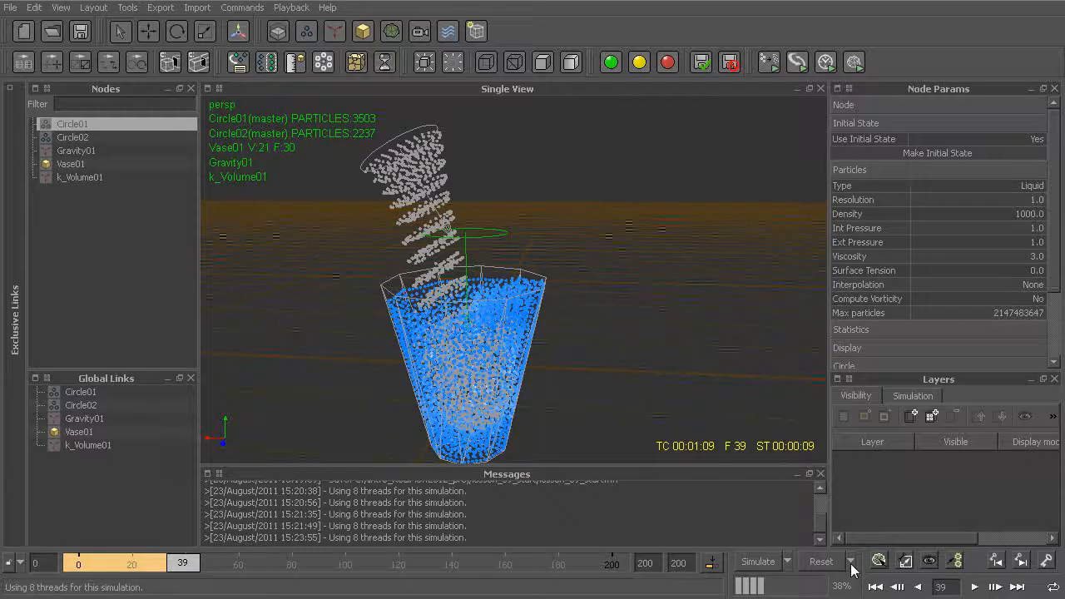
key("ctrl+r")
key("Return")
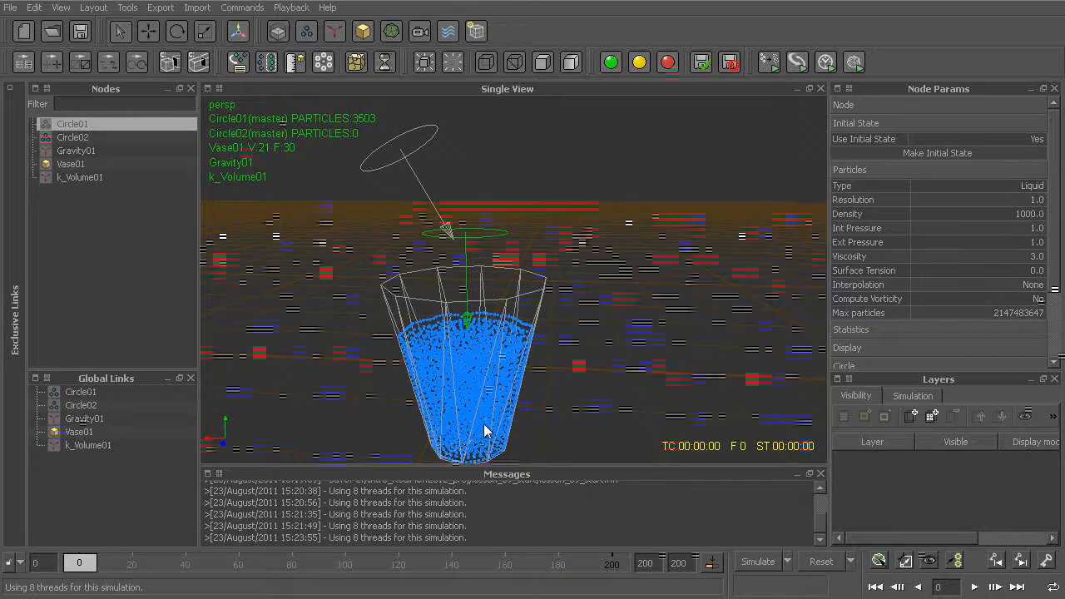
mouse_move(537, 321)
left_mouse_down("alt")
mouse_move(537, 365)
mouse_move(539, 325)
left_mouse_up("alt")
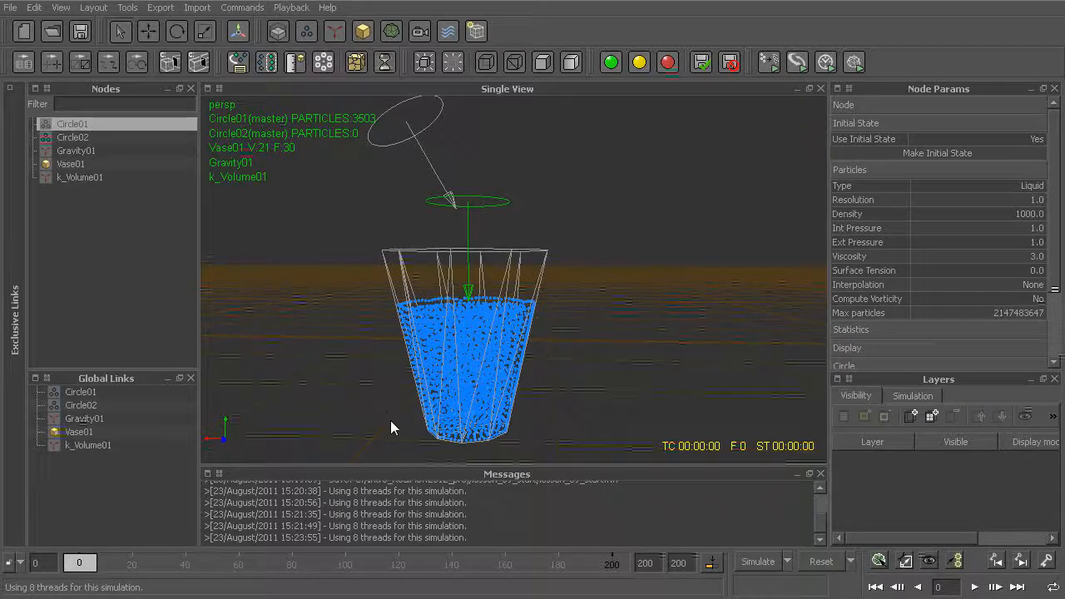
left_click_drag(514, 414, 801, 207, "alt")
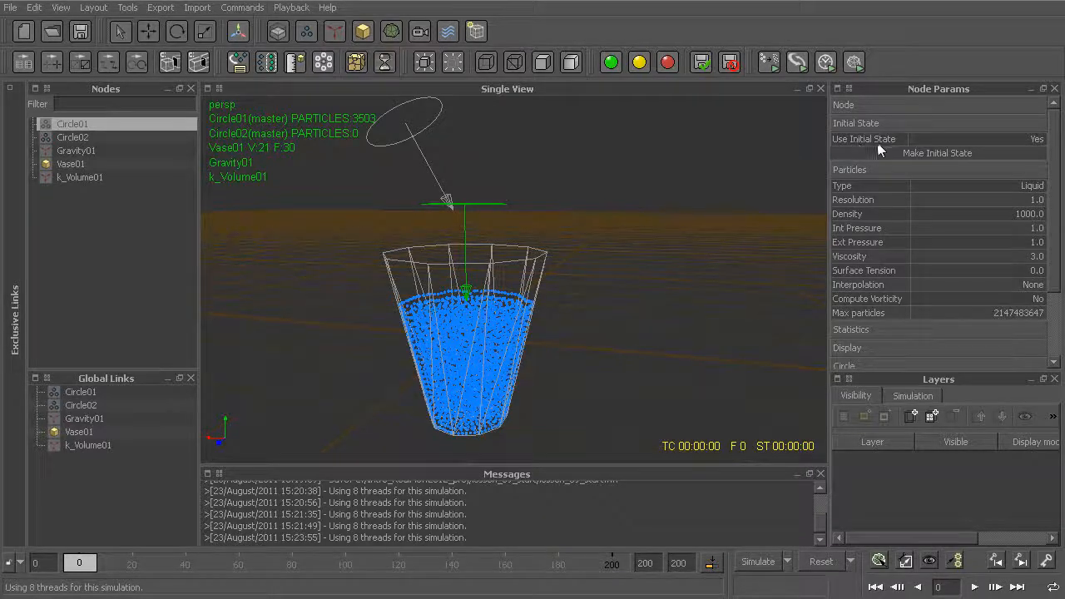
left_click_drag(556, 321, 638, 321, "alt")
left_click_drag(521, 397, 624, 297, "alt")
scroll(592, 349, "down", 5)
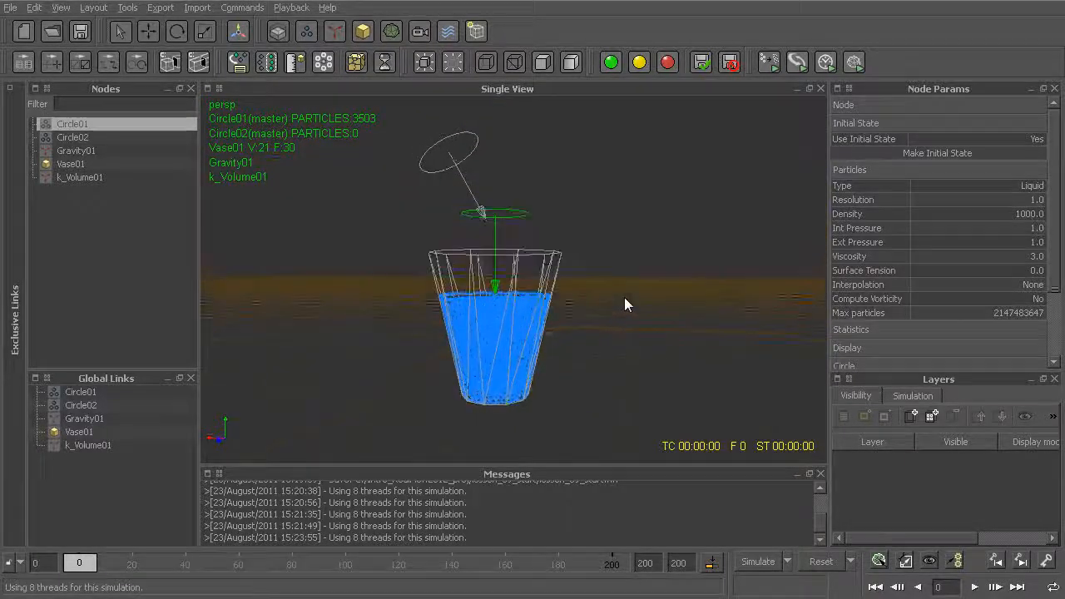